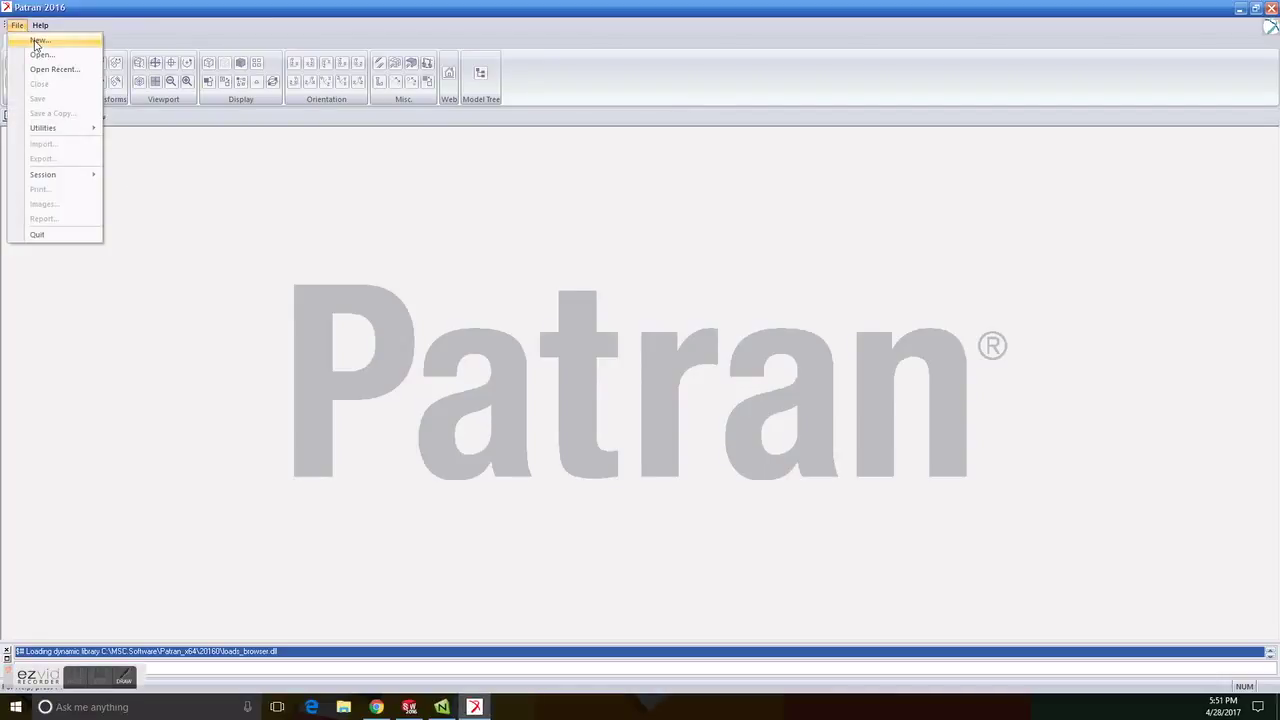
Step: Create the new database thing.db inside the thing folder
left_click(594, 217)
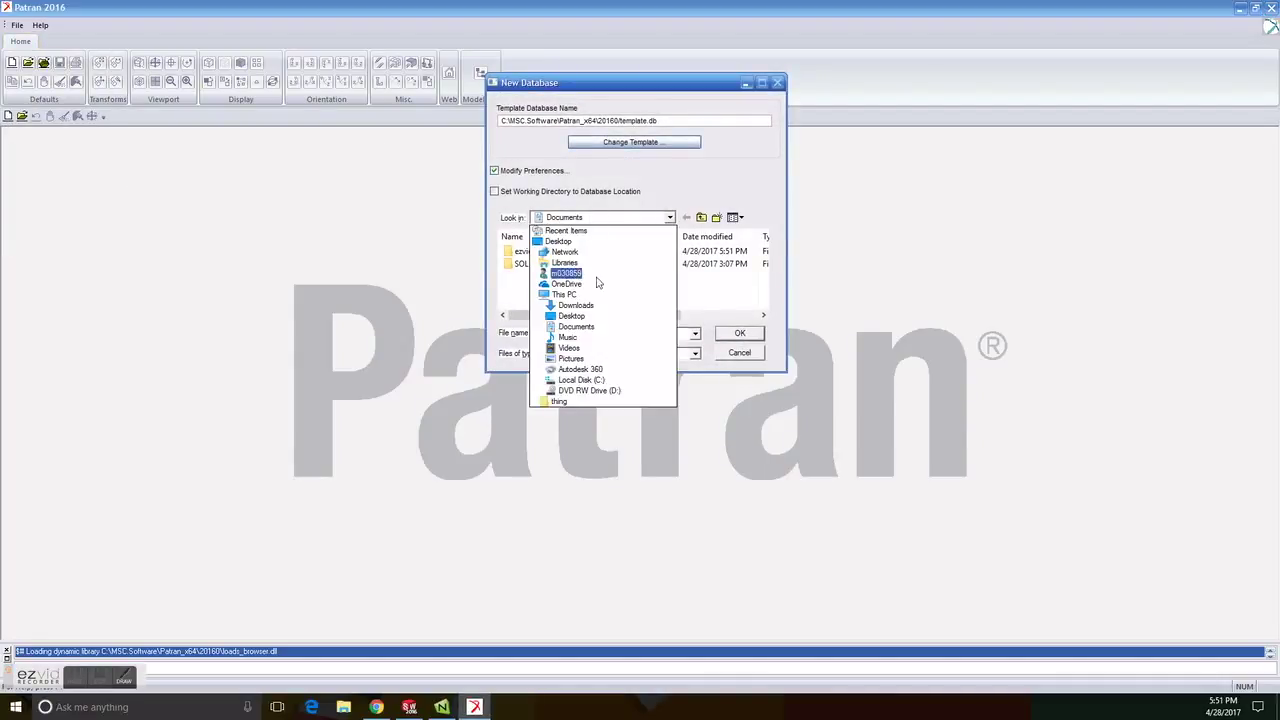
left_click(558, 401)
left_click(577, 335)
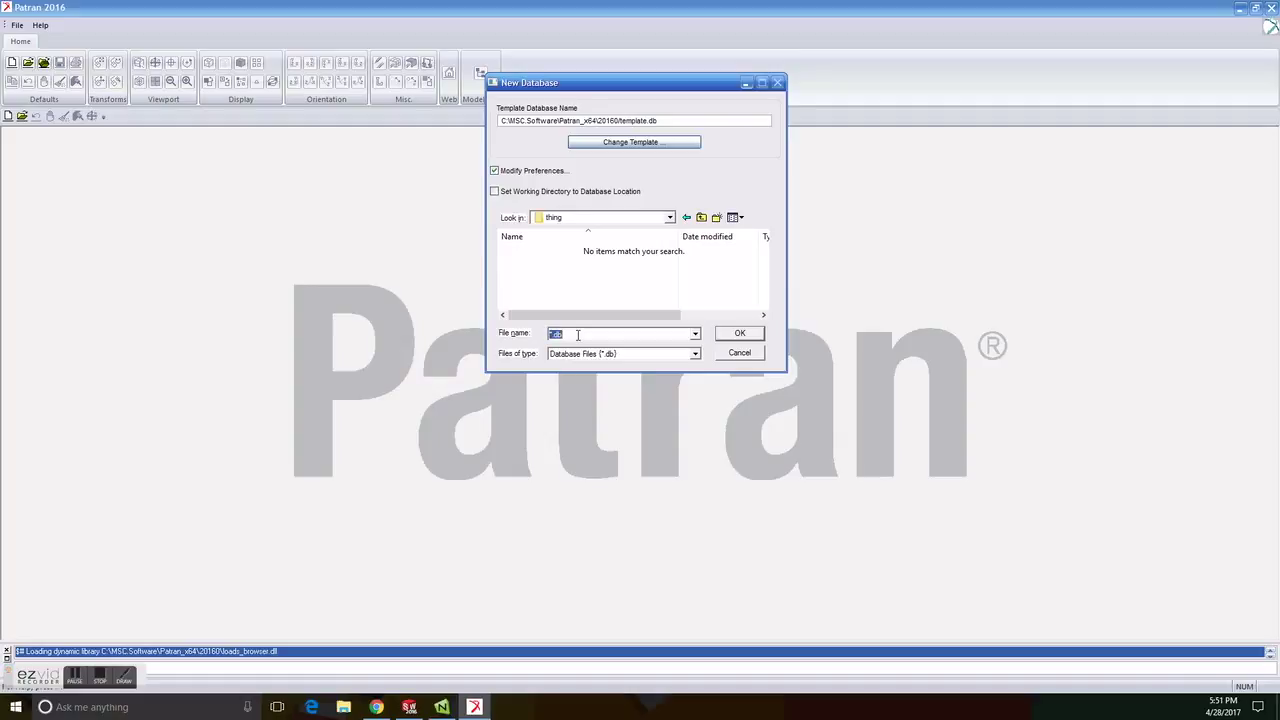
type("thing")
left_click(740, 334)
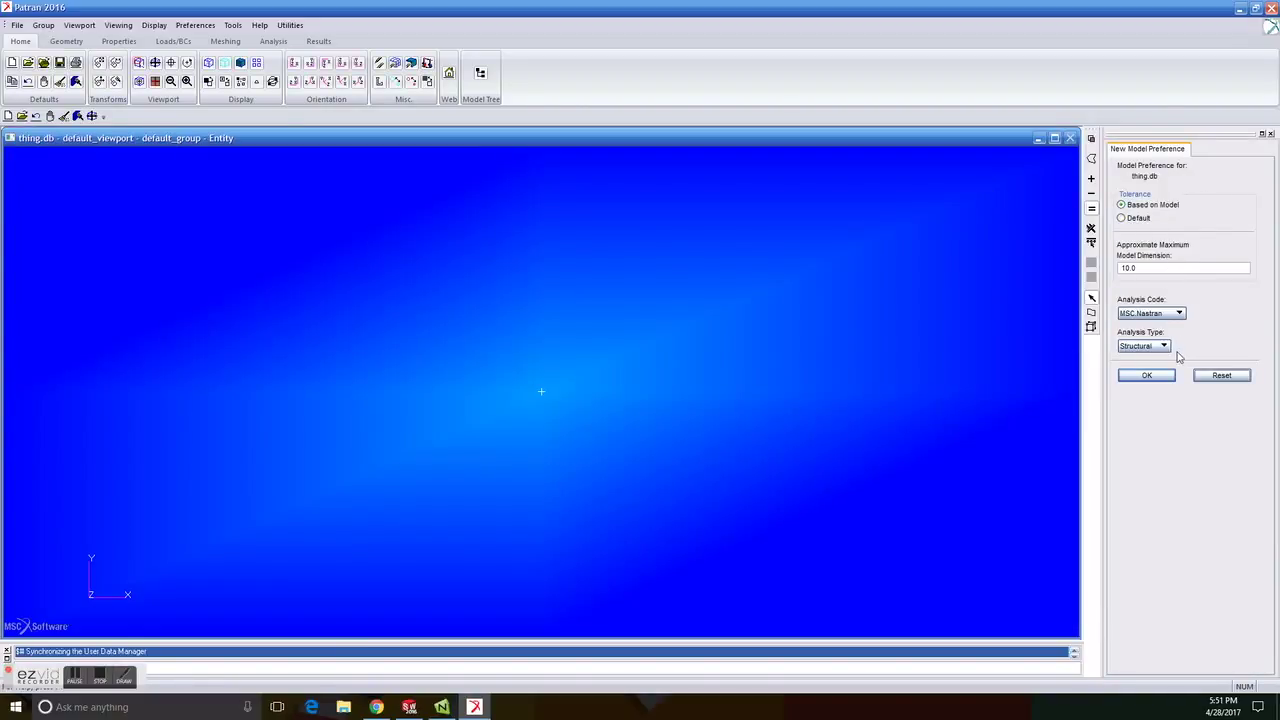
left_click(17, 25)
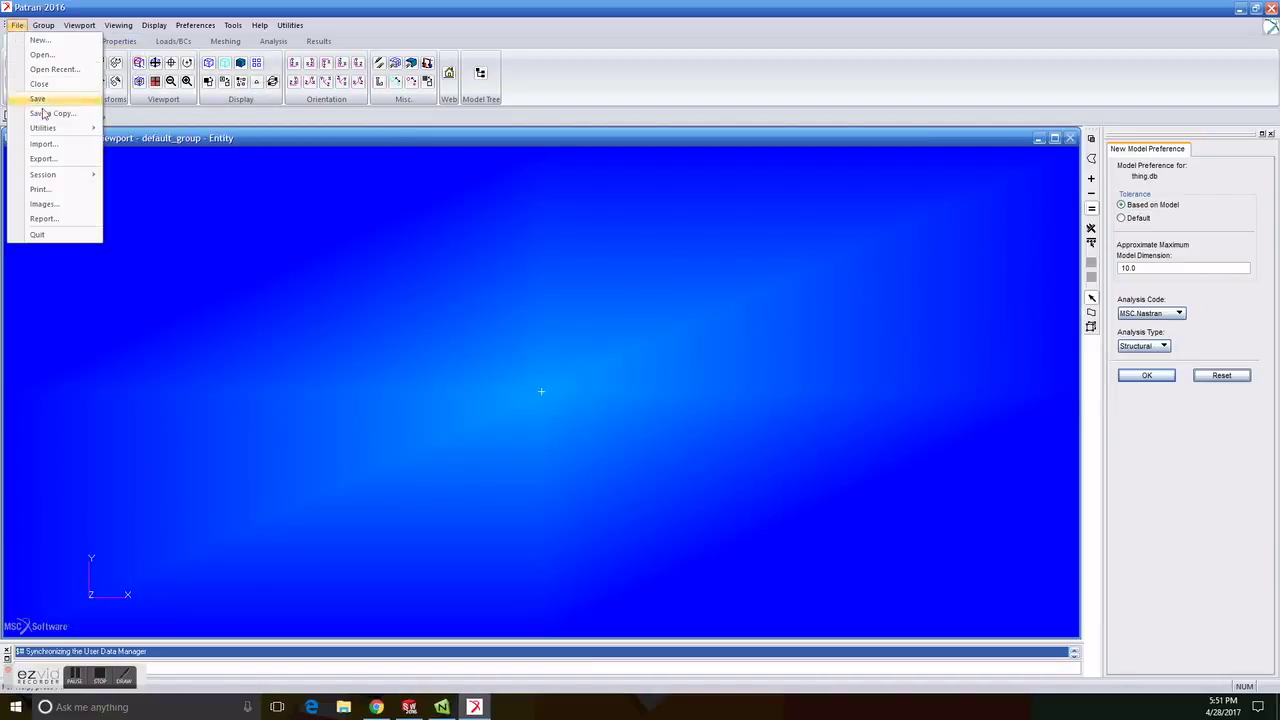
Step: Import the Parasolid file practice_piece.x_t as a solid
left_click(71, 146)
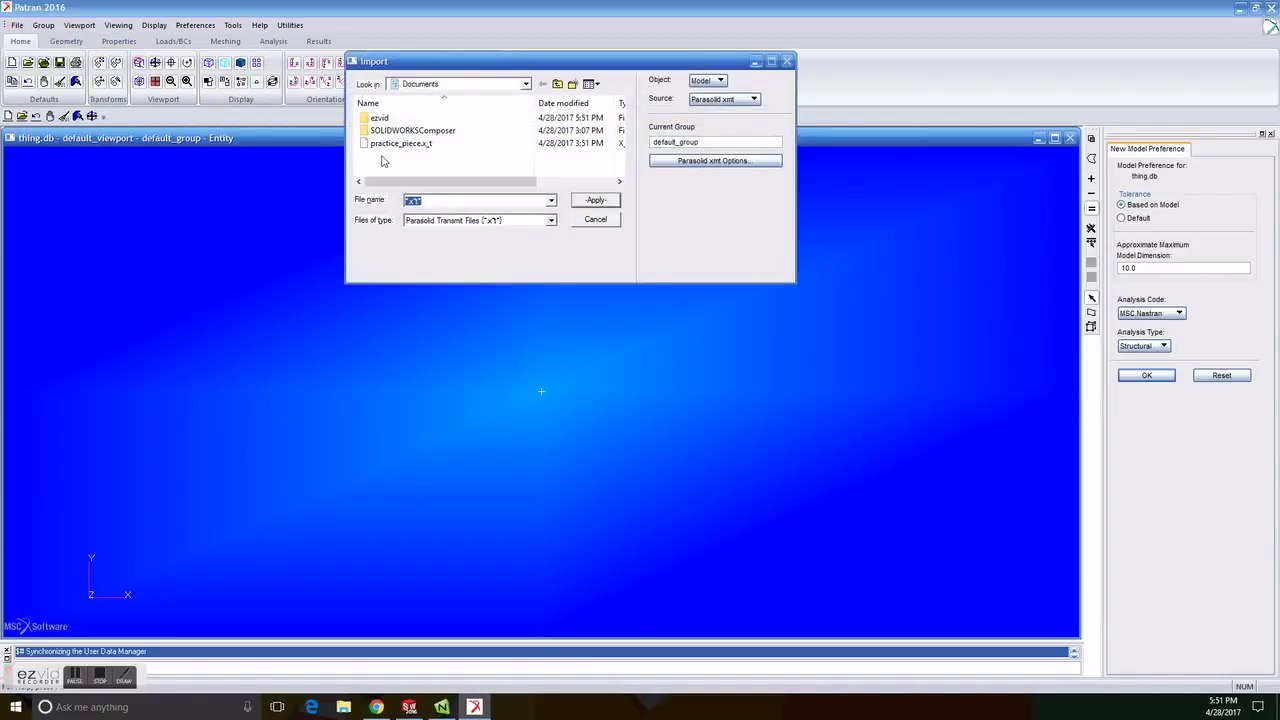
left_click(400, 143)
left_click(587, 201)
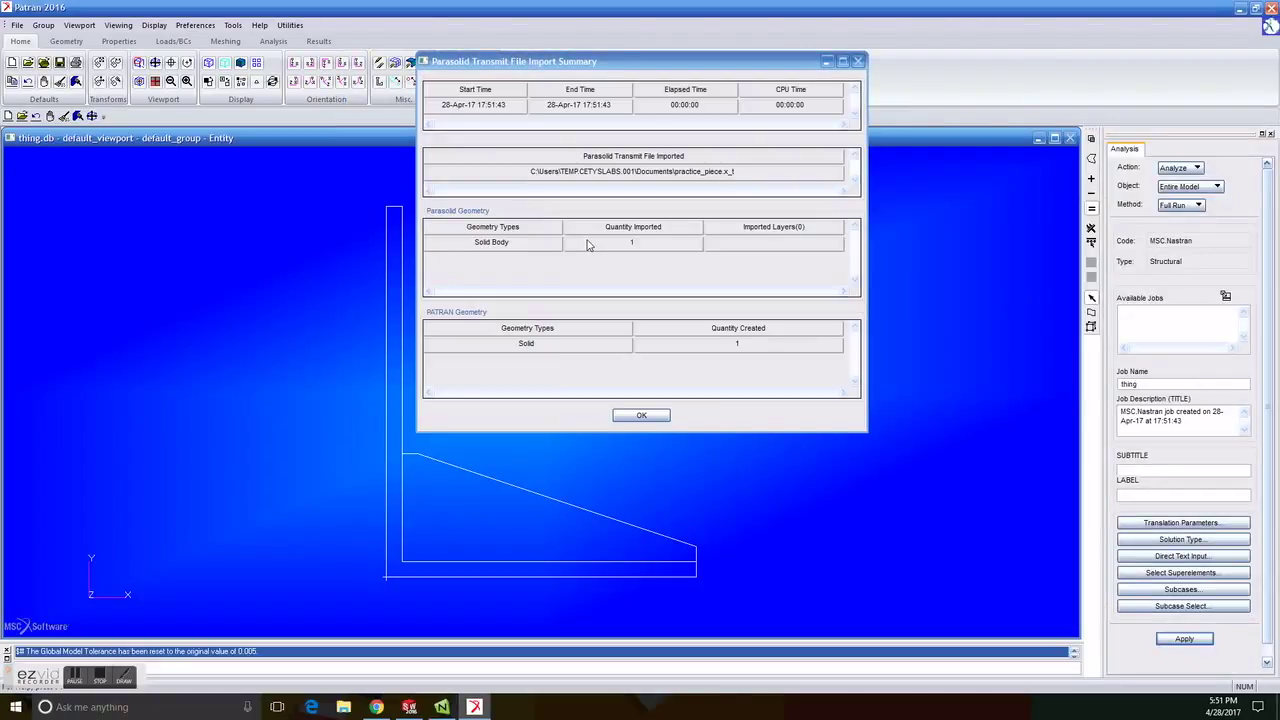
left_click(645, 416)
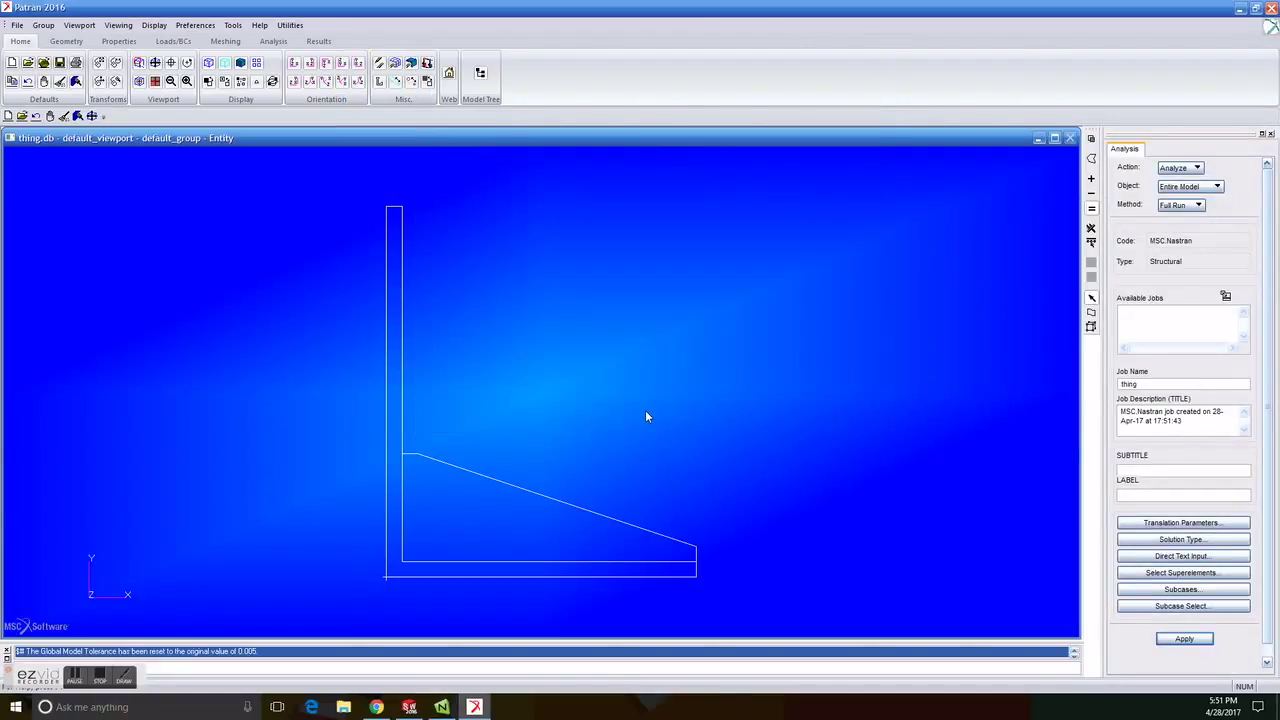
Step: Show the bracket smooth shaded in an isometric view
left_click(240, 63)
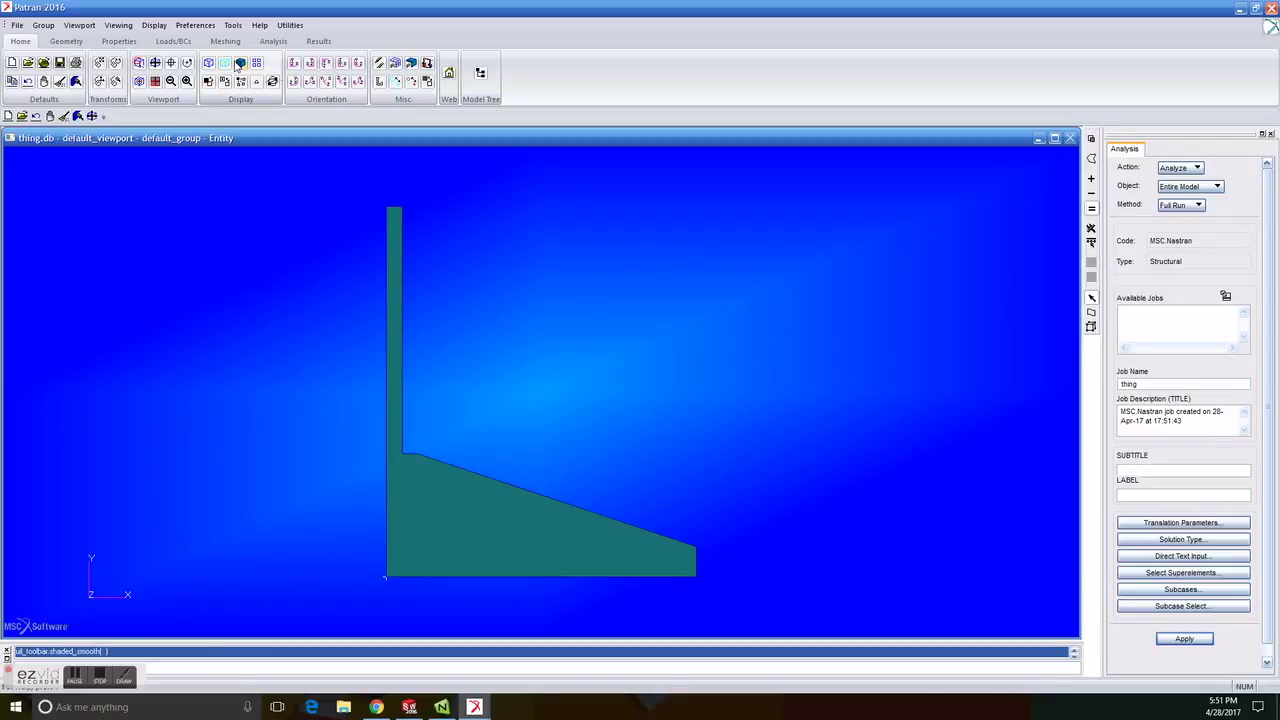
left_click(312, 83)
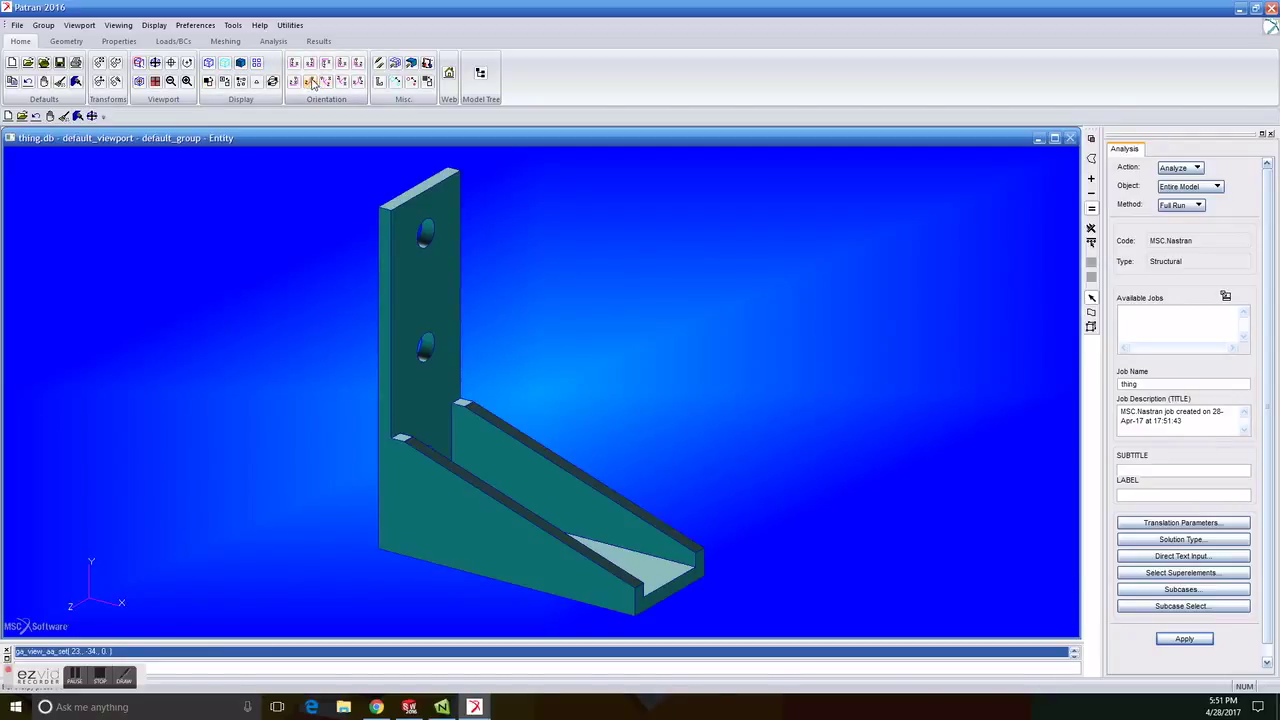
left_click(225, 41)
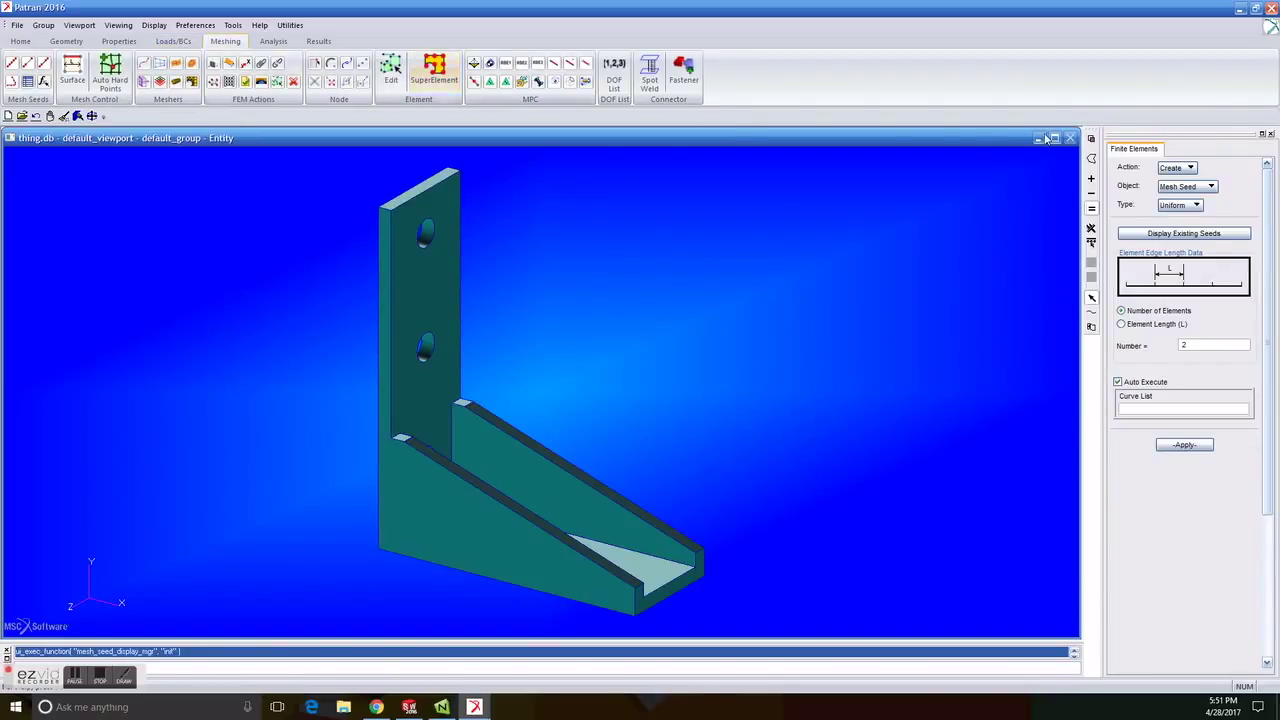
Step: Mesh the whole bracket solid with Tet10 elements at a manual 0.5 global edge length
left_click(1190, 186)
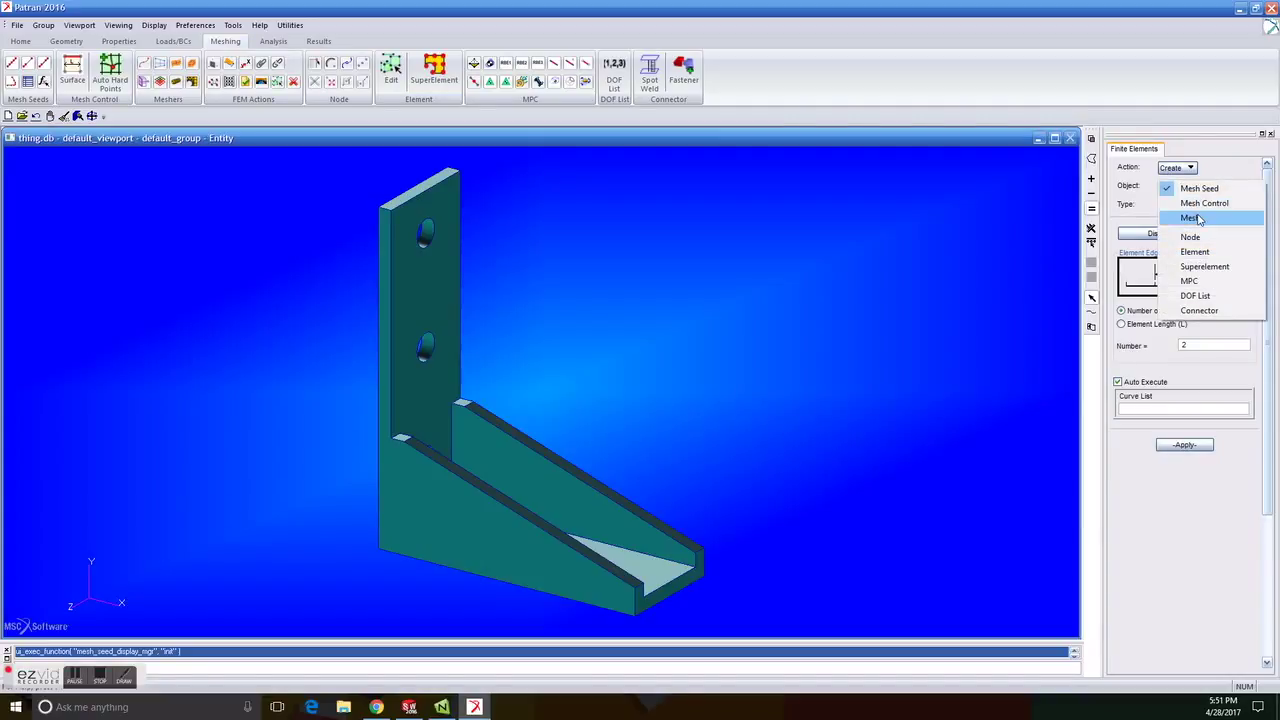
left_click(1197, 218)
left_click(1198, 207)
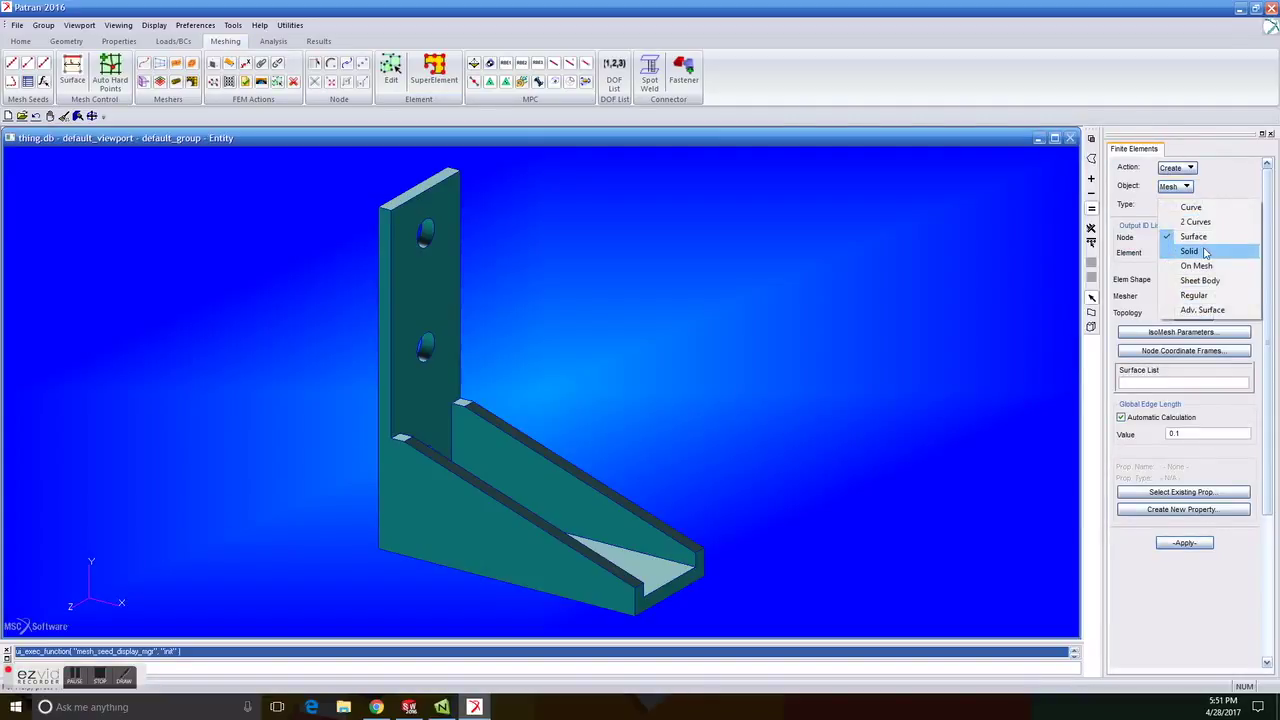
left_click(1205, 252)
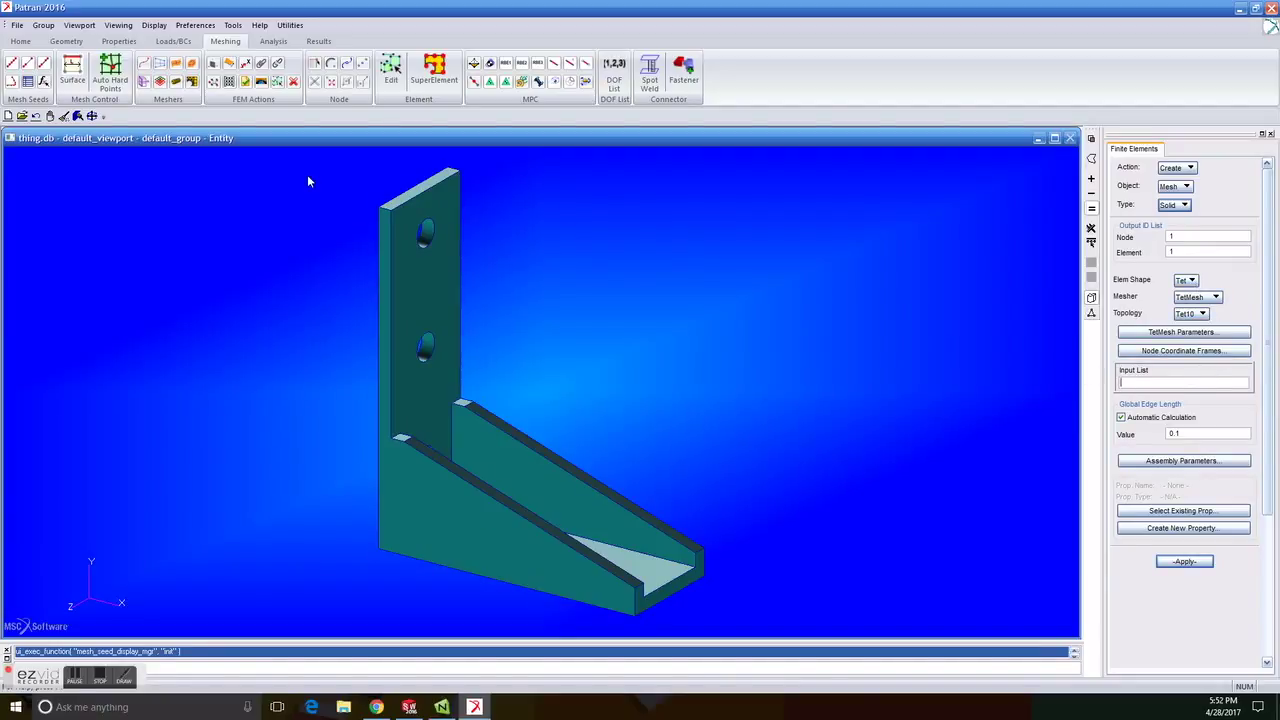
left_click_drag(307, 160, 758, 620)
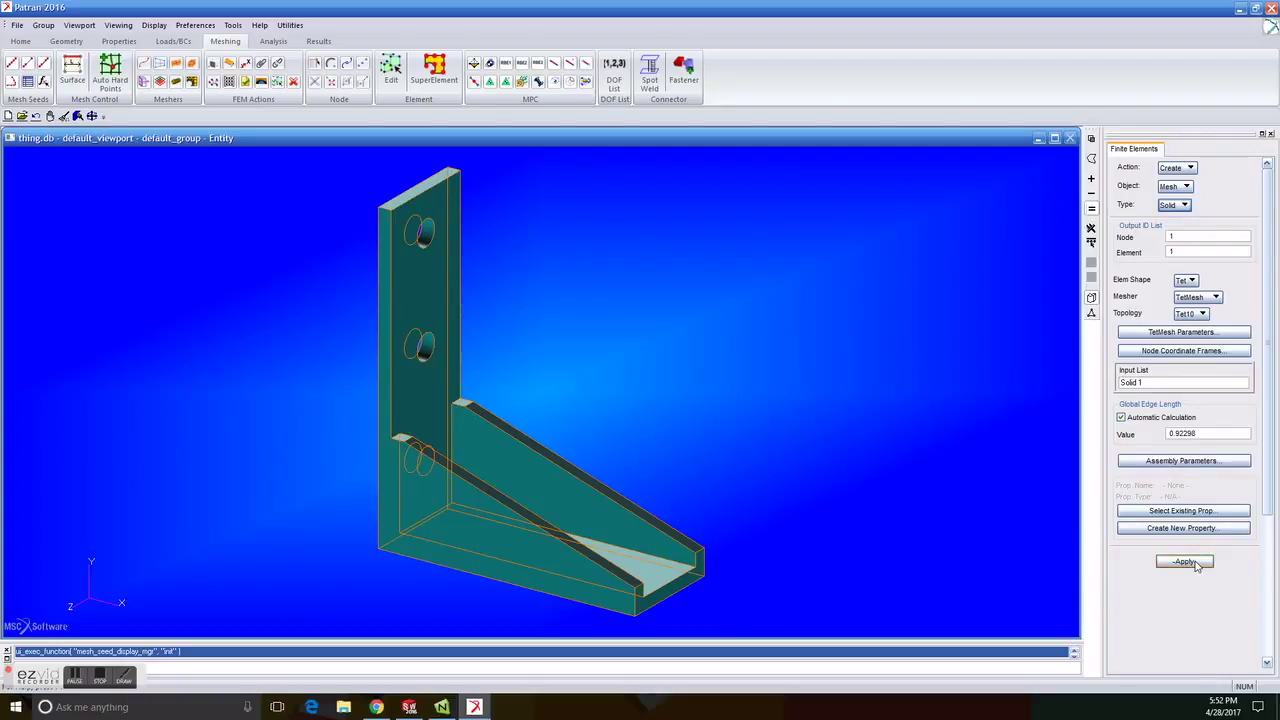
left_click(1122, 418)
triple_click(1209, 433)
type("0.5")
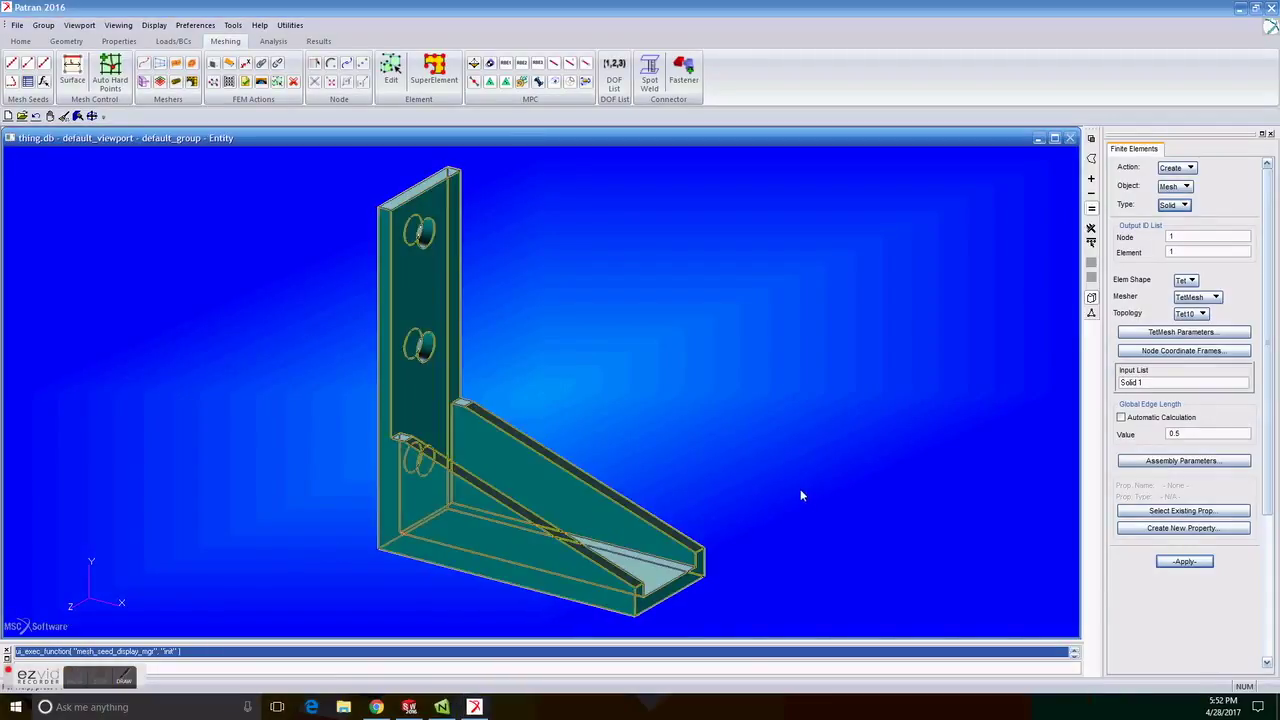
left_click(1184, 562)
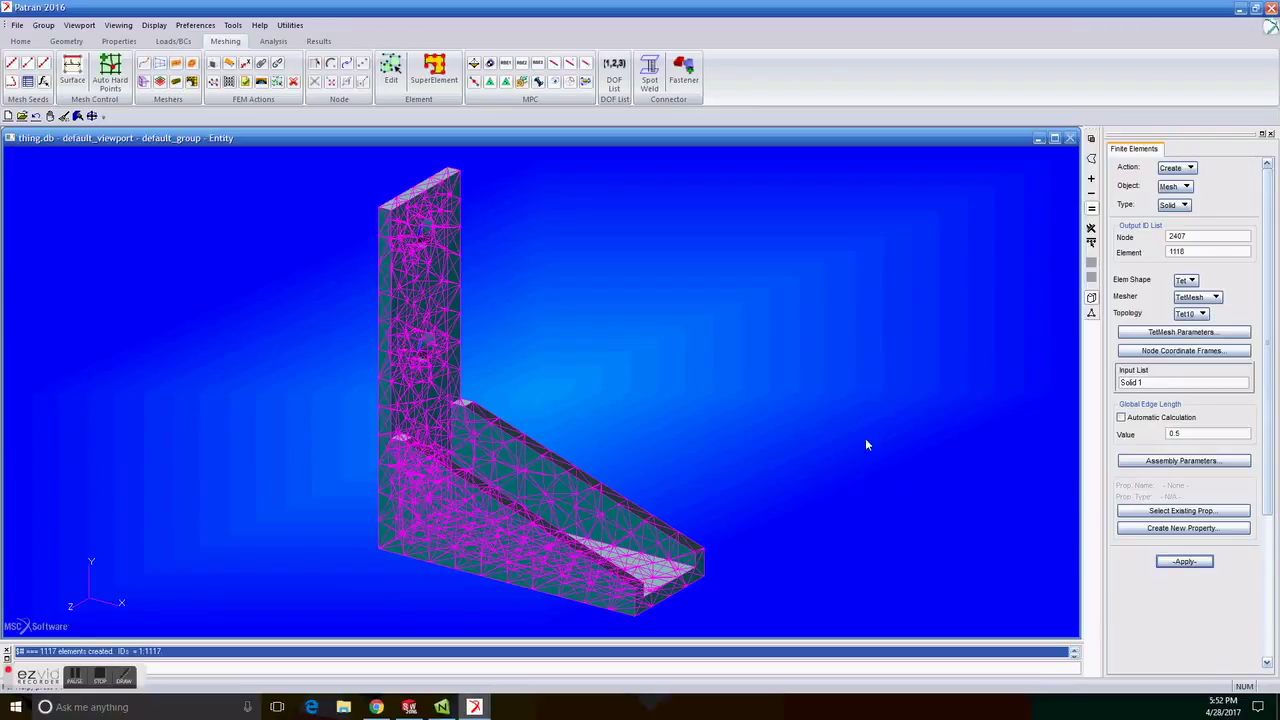
left_click(173, 41)
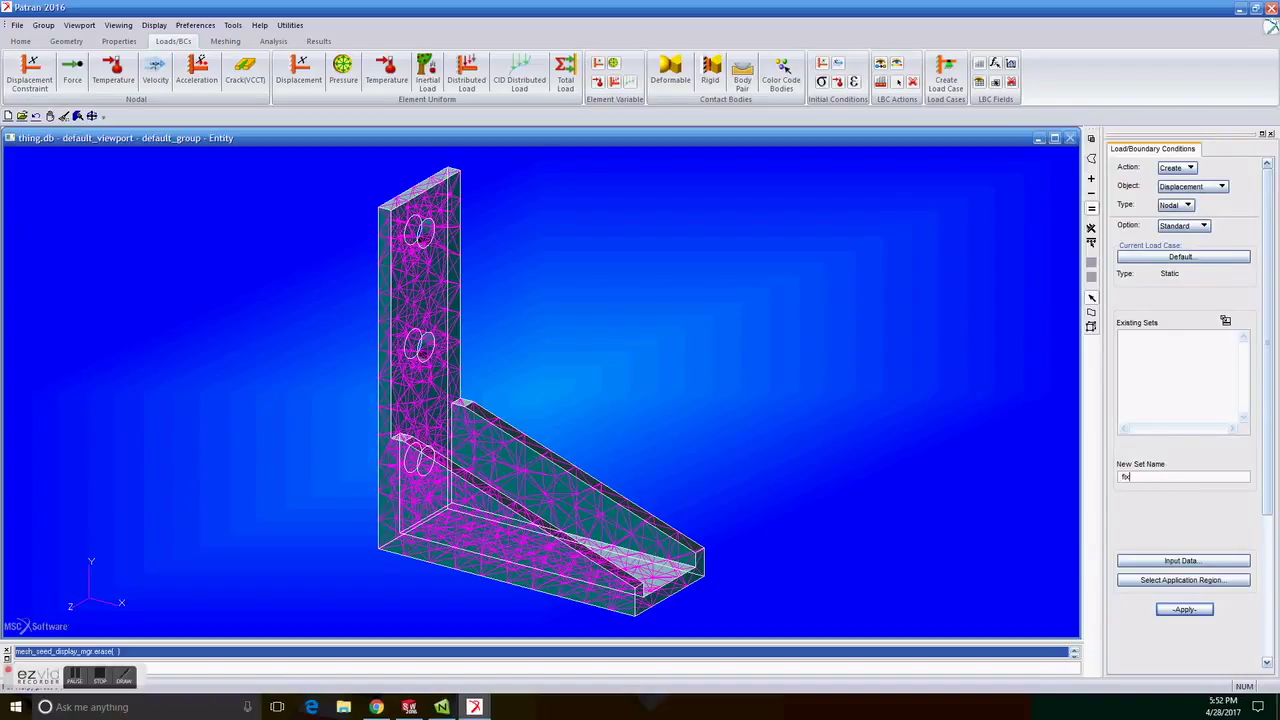
Step: Set the fixed constraint's translations to <0 0 0>
left_click(1163, 565)
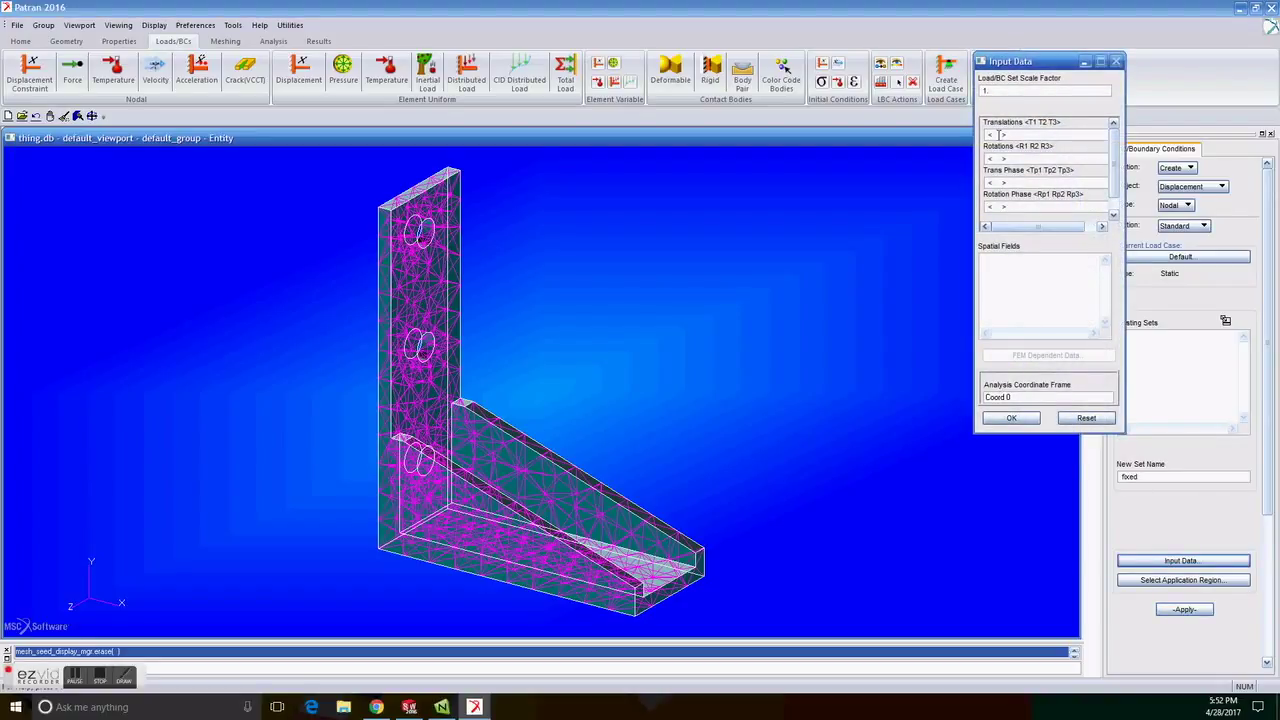
left_click(997, 134)
type("0 0 0")
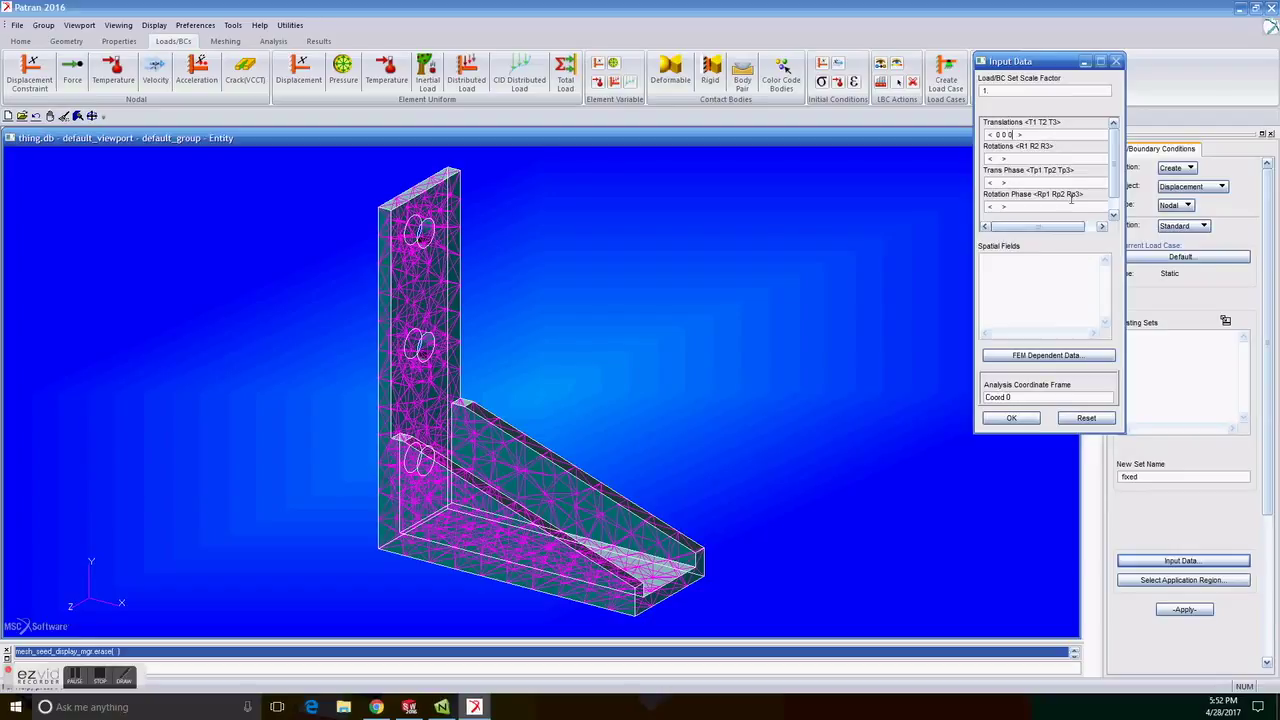
left_click(1015, 418)
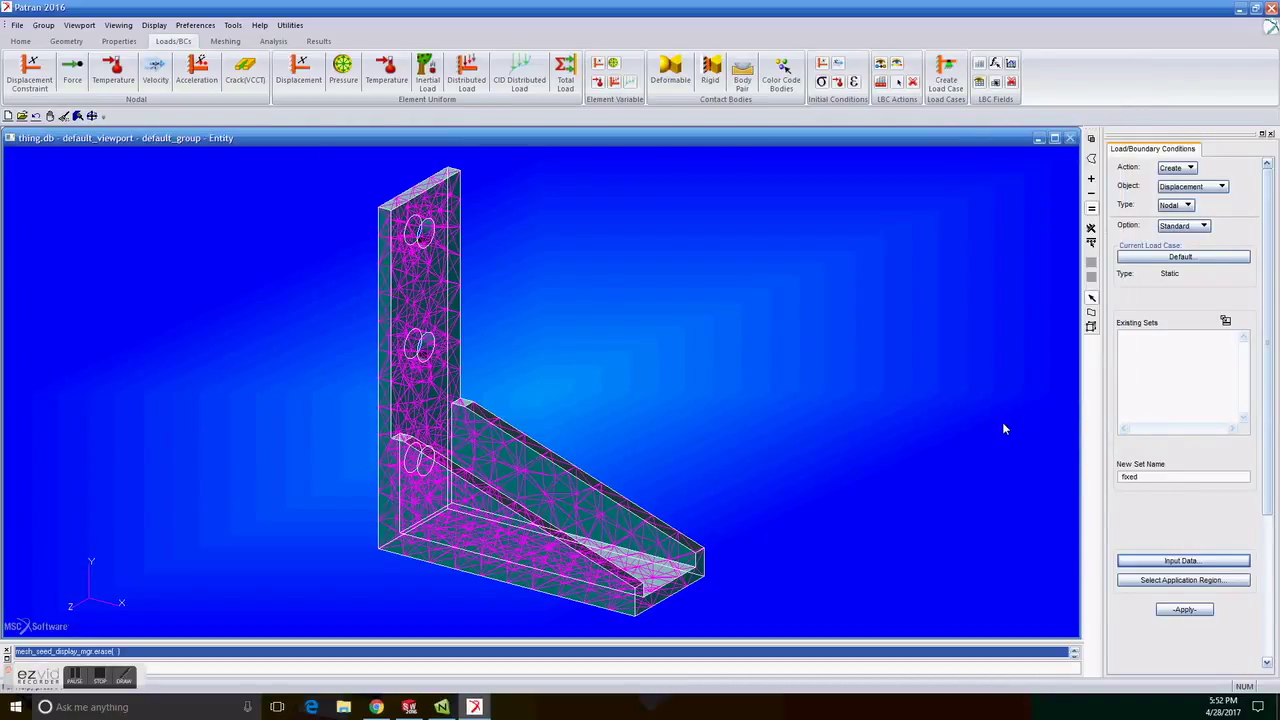
Step: Apply the fixed constraint to the three bolt-hole faces
left_click(1200, 581)
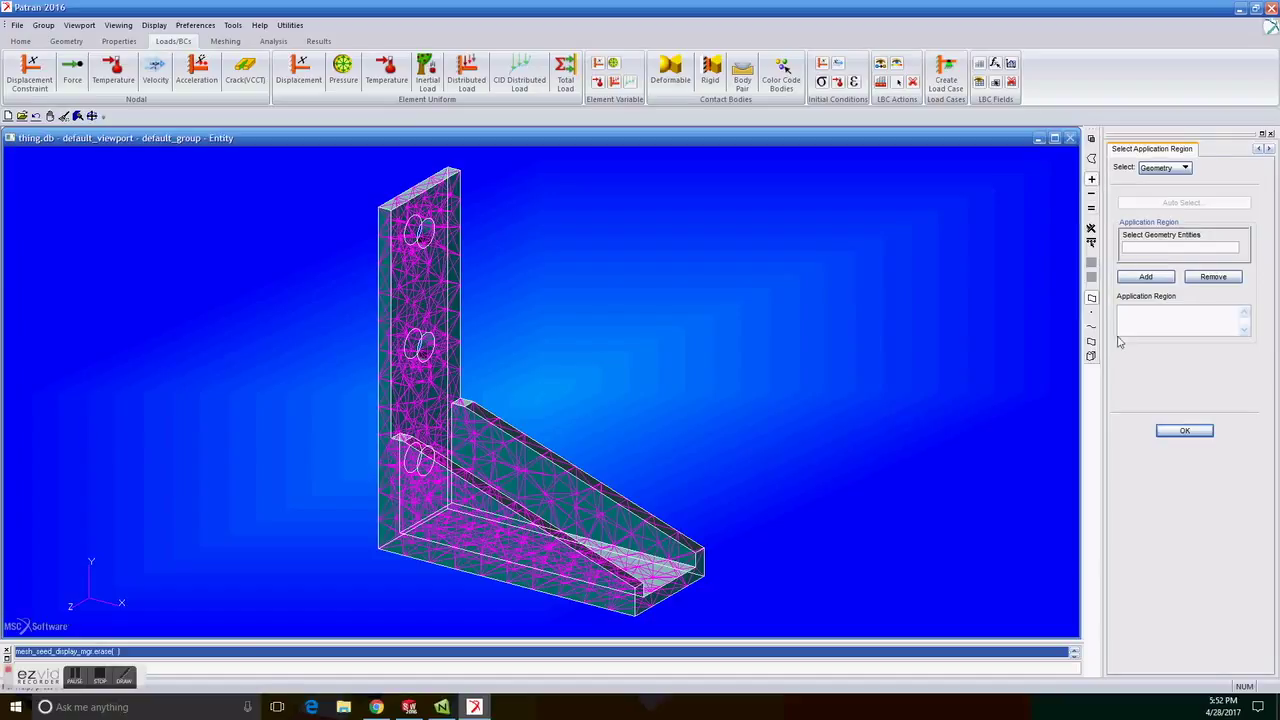
left_click(425, 250)
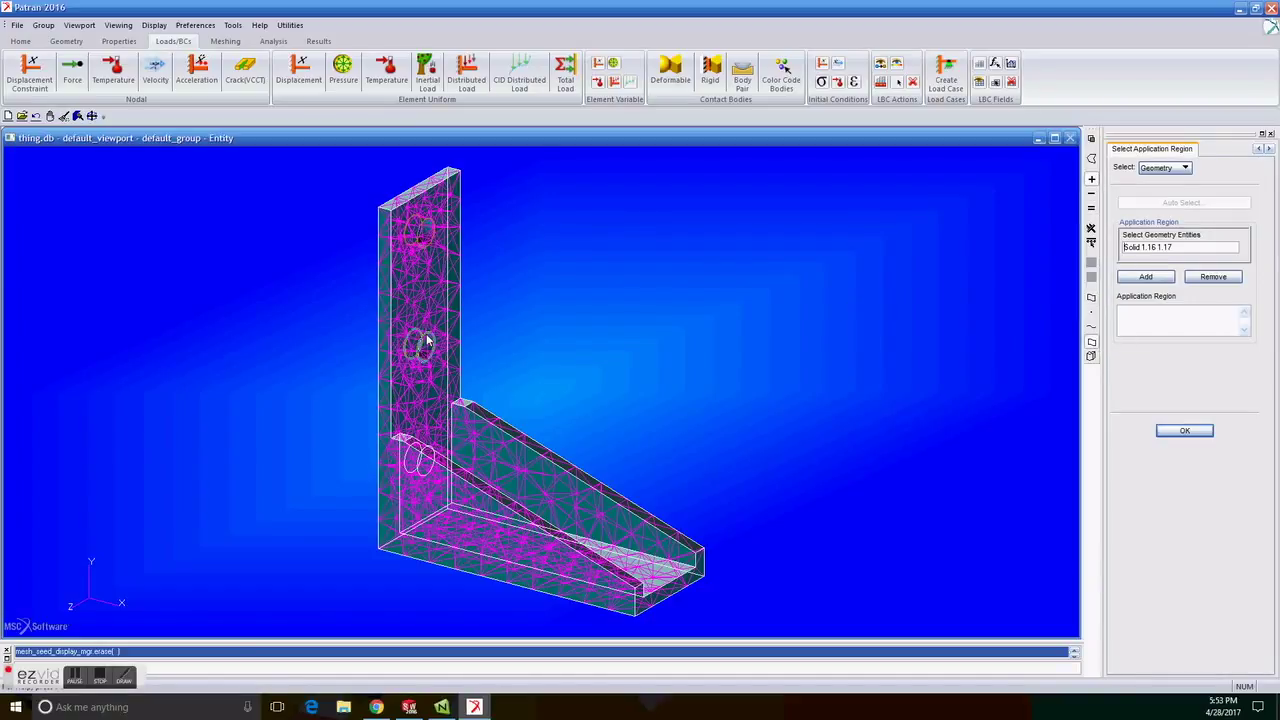
left_click(422, 455)
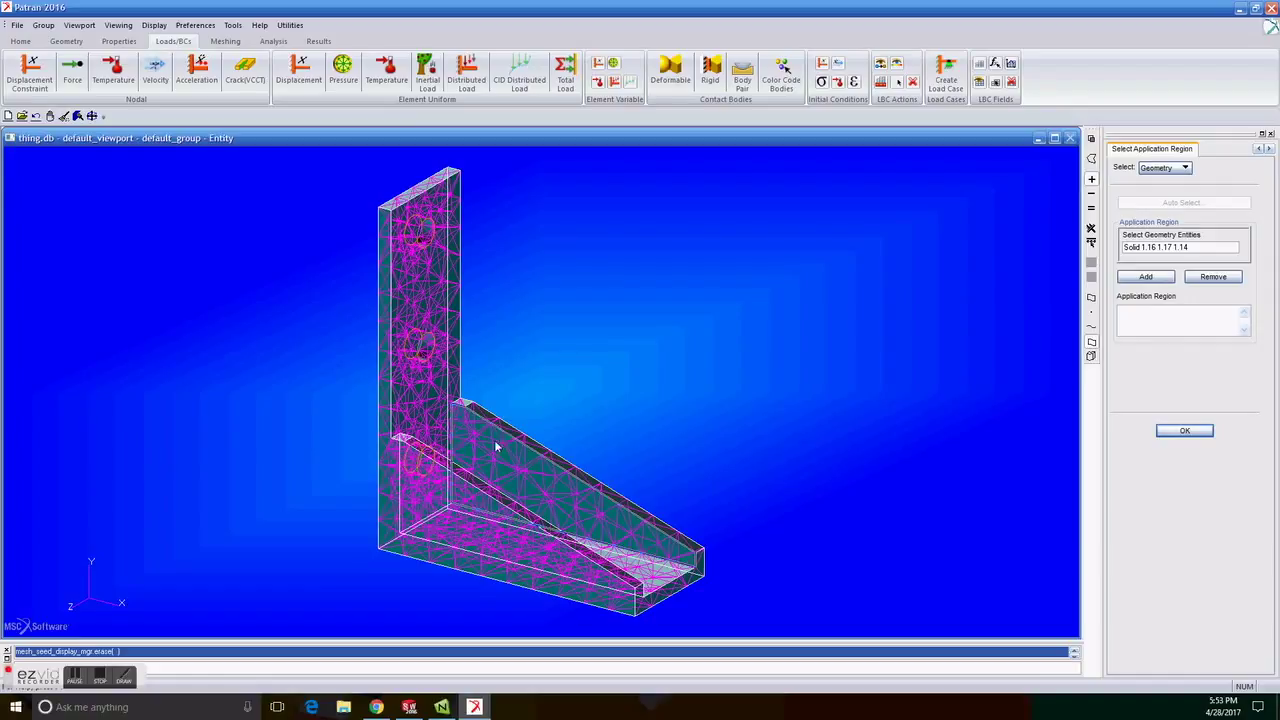
left_click(1128, 281)
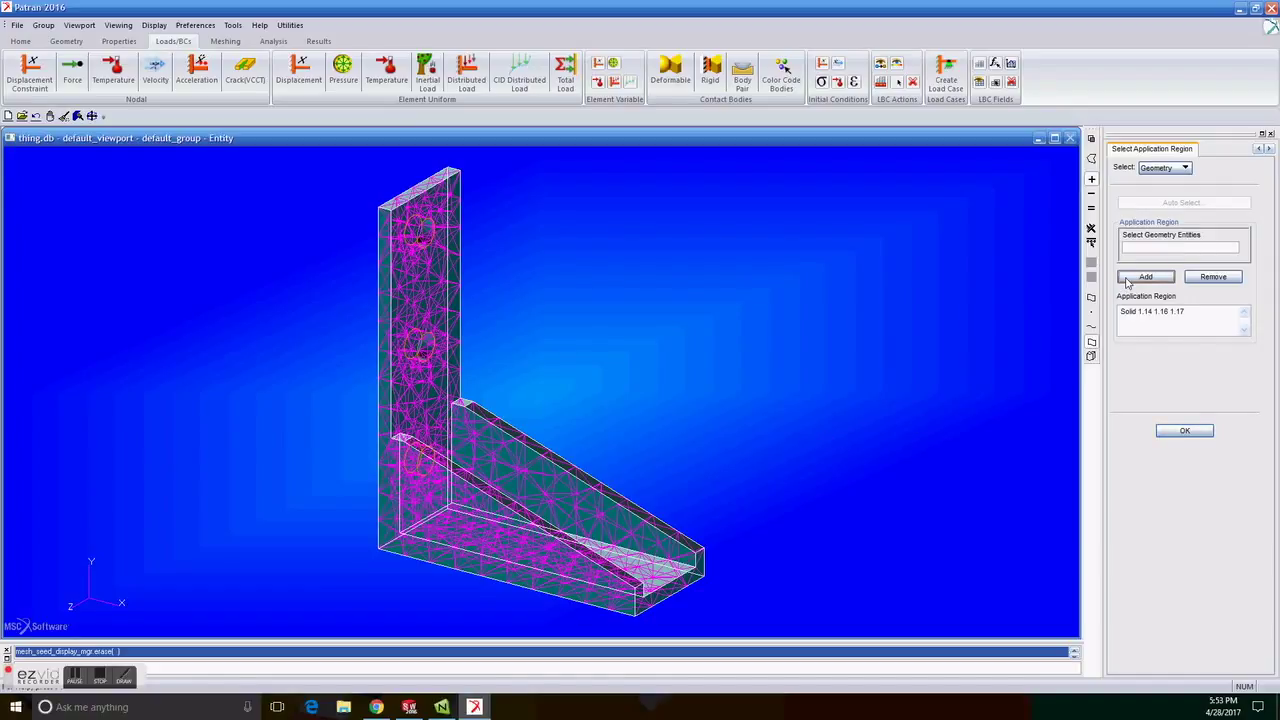
left_click(1186, 432)
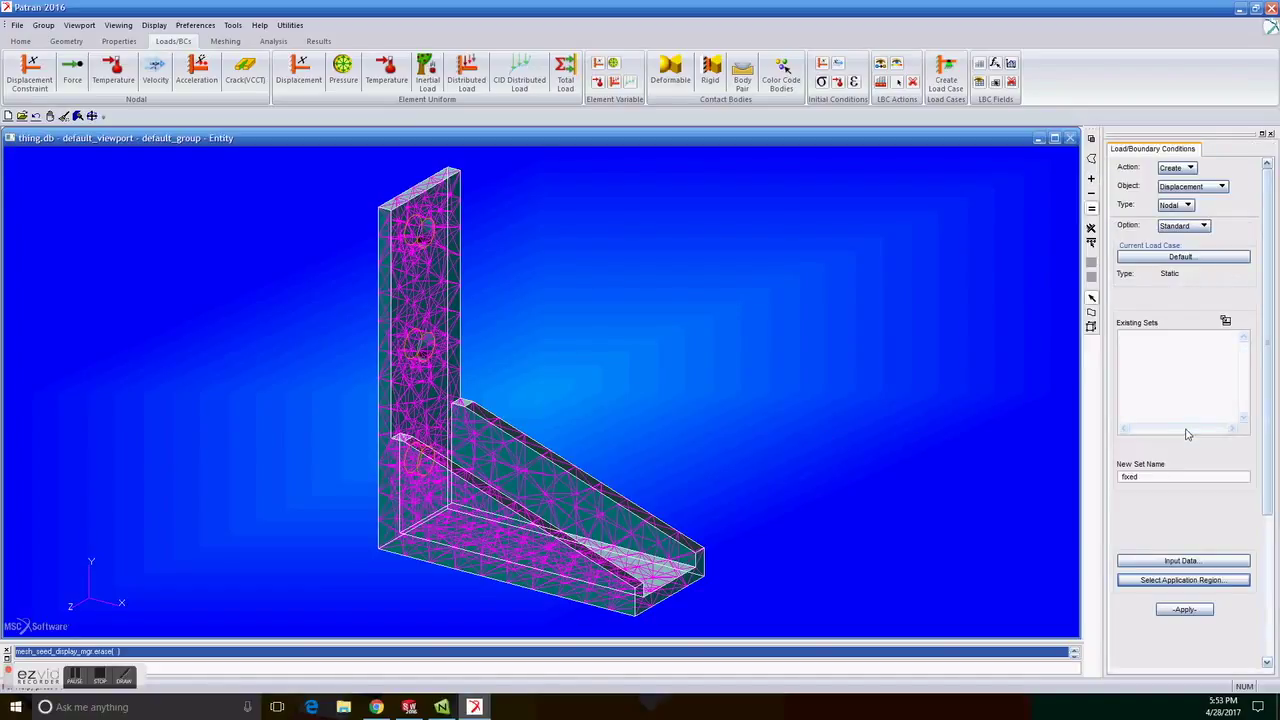
left_click(1185, 610)
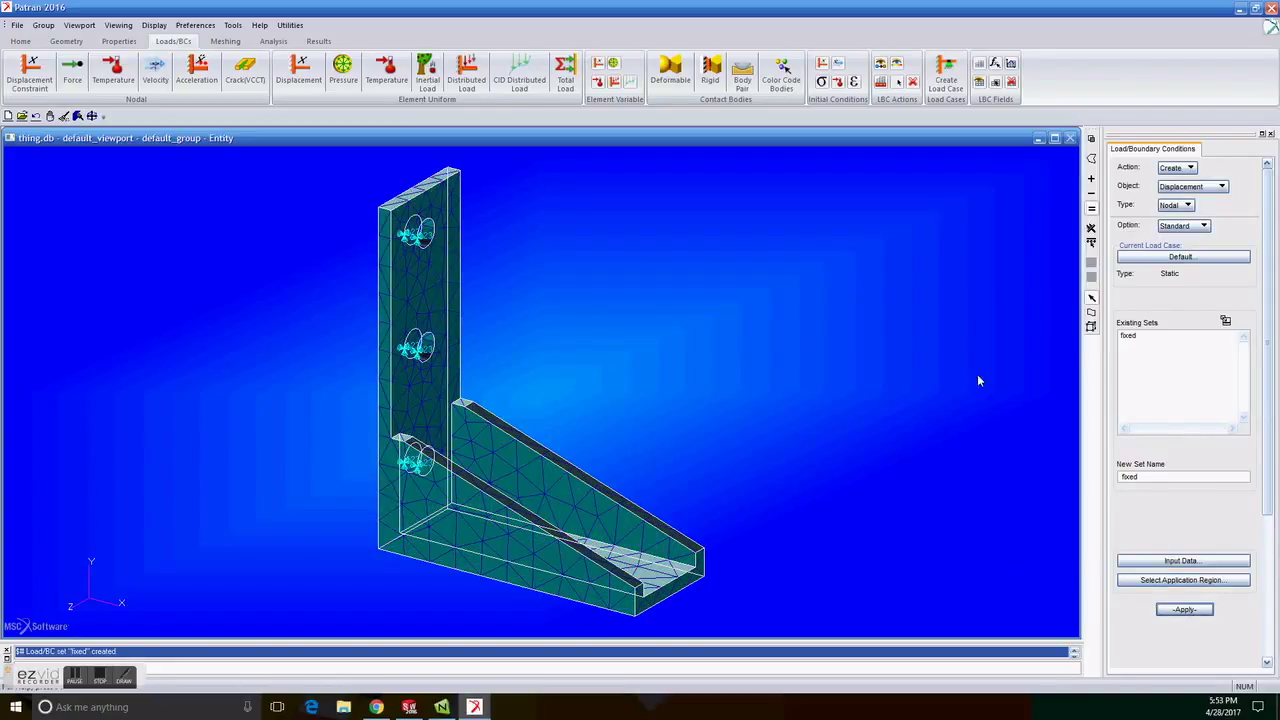
left_click(1200, 186)
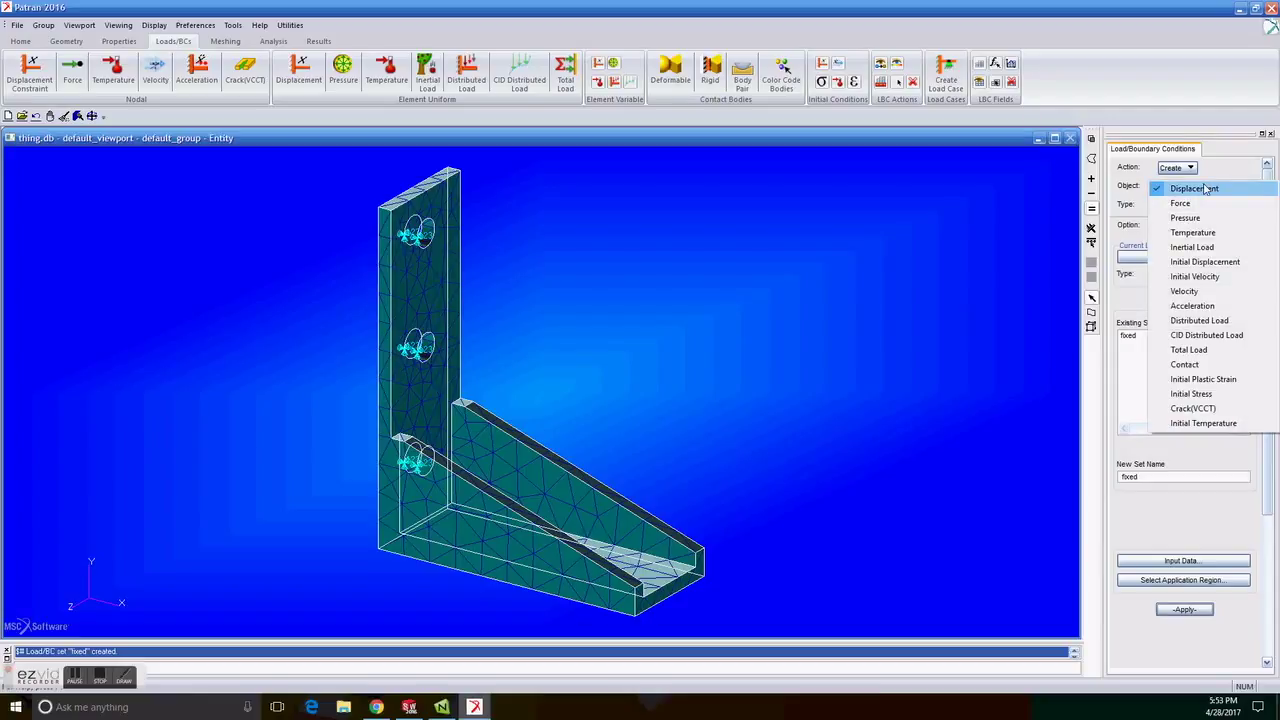
Step: Define a pressure load set named thing_pressure with a value of 1150
left_click(1190, 217)
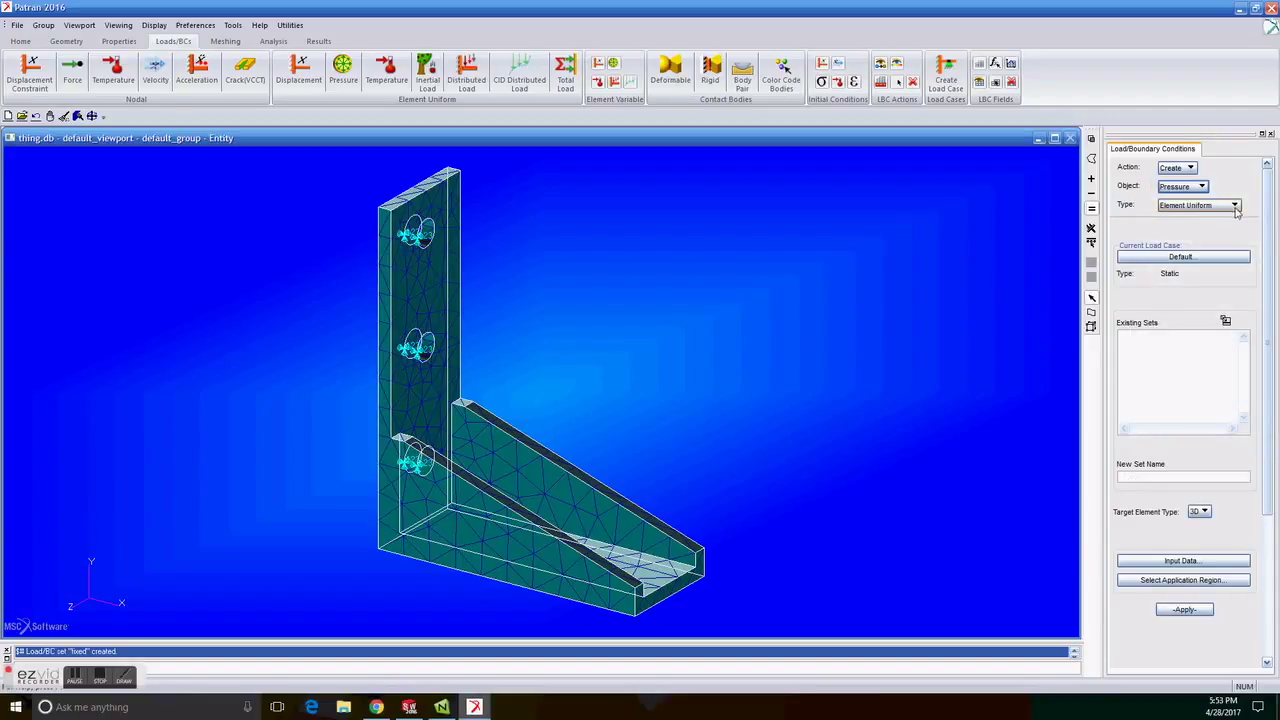
left_click(1166, 477)
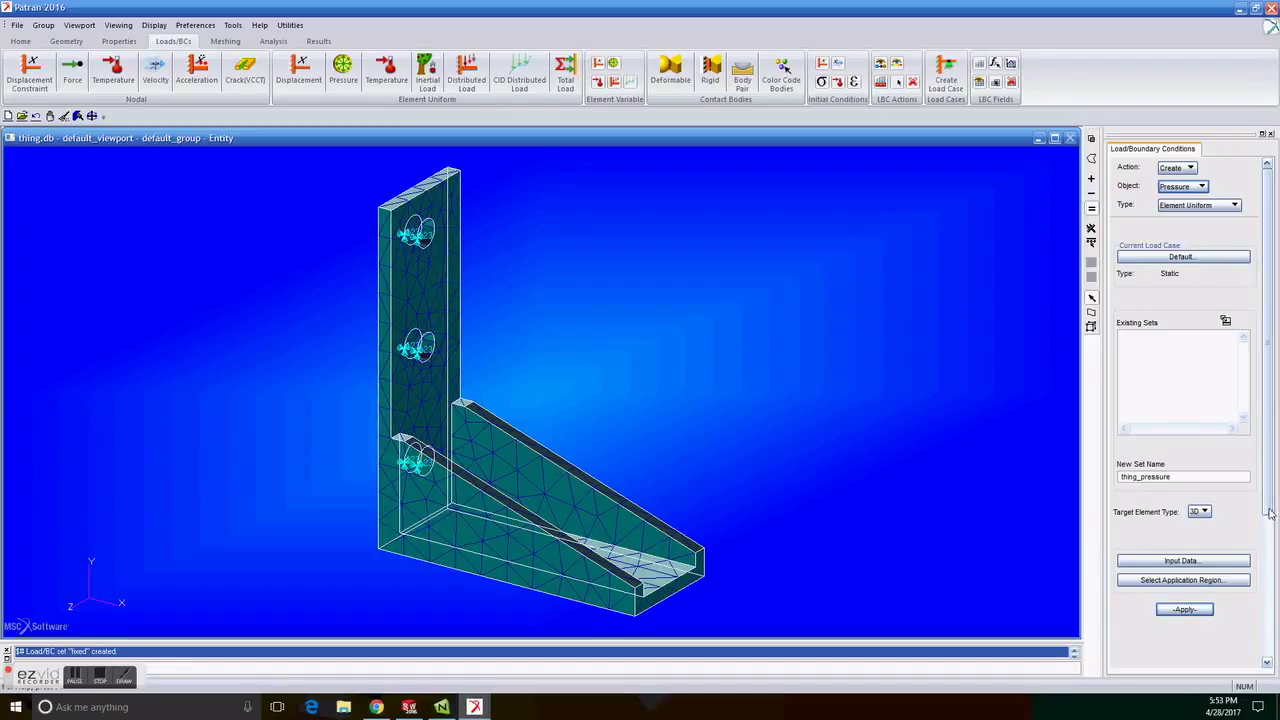
left_click(1199, 561)
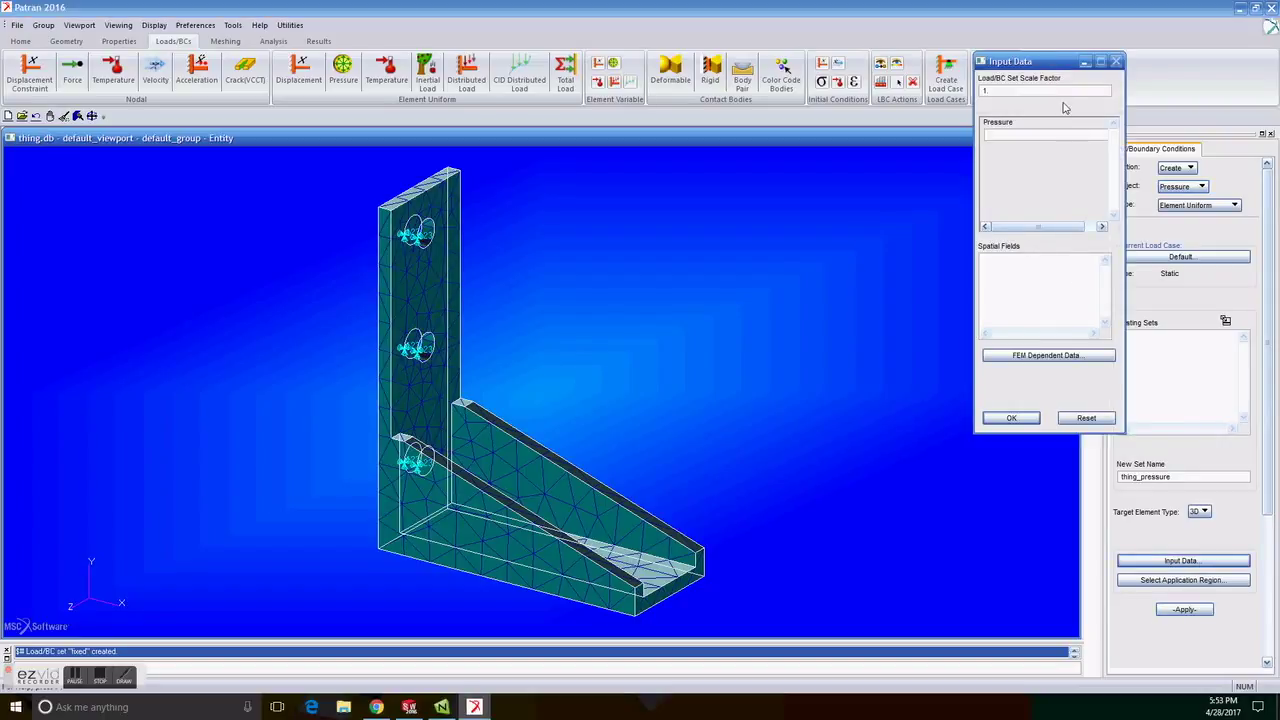
type("1150")
left_click(1016, 420)
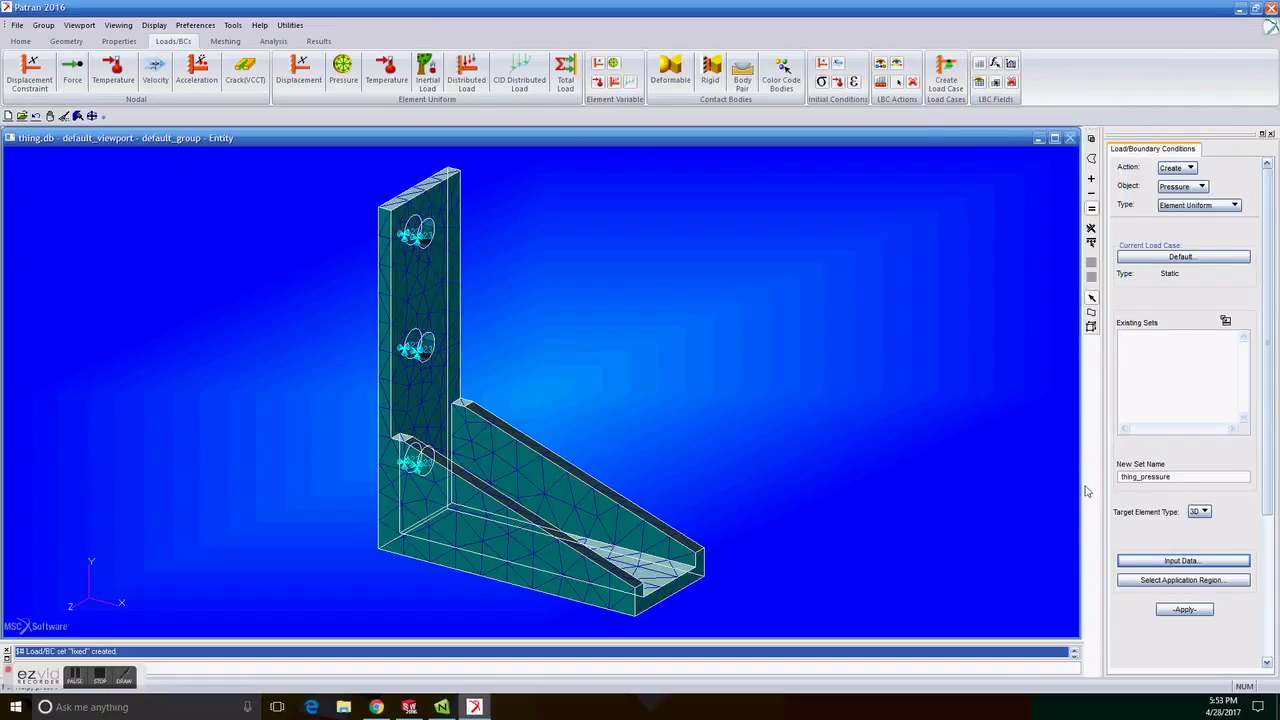
Step: Apply thing_pressure to a face of the bracket's vertical plate
left_click(1138, 584)
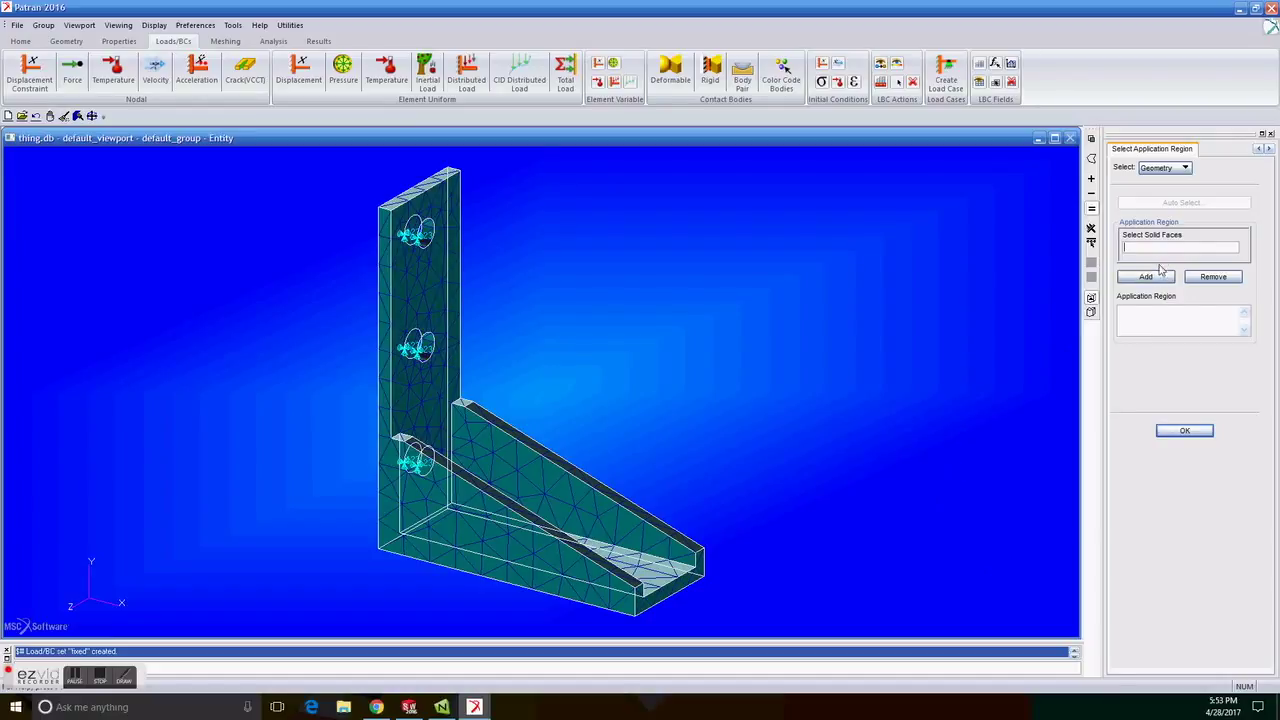
left_click(437, 300)
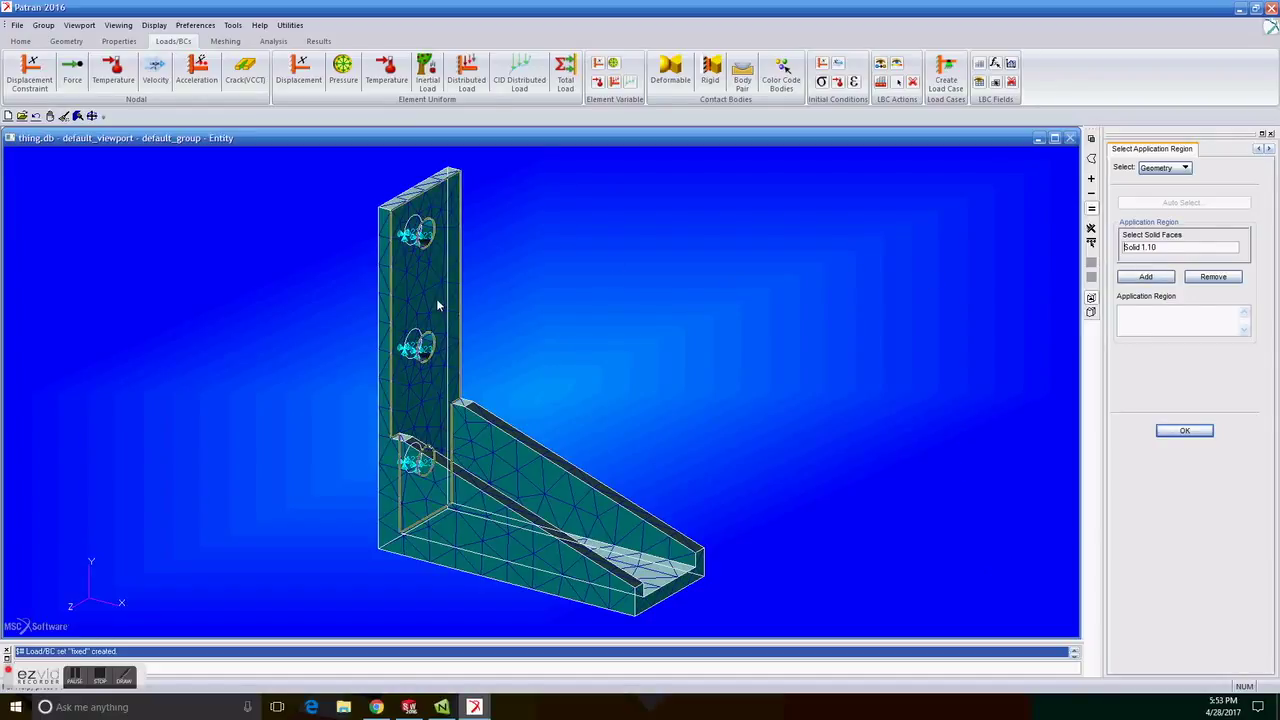
left_click(1146, 276)
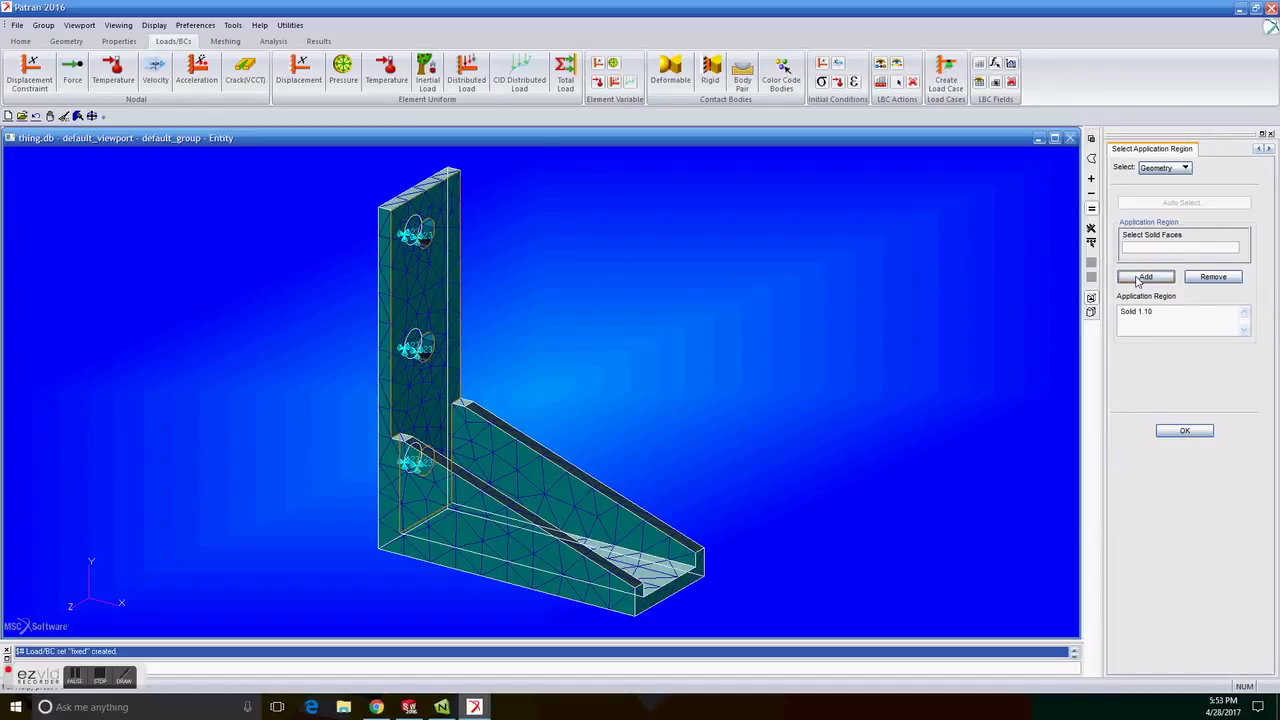
left_click(1186, 431)
left_click(1184, 609)
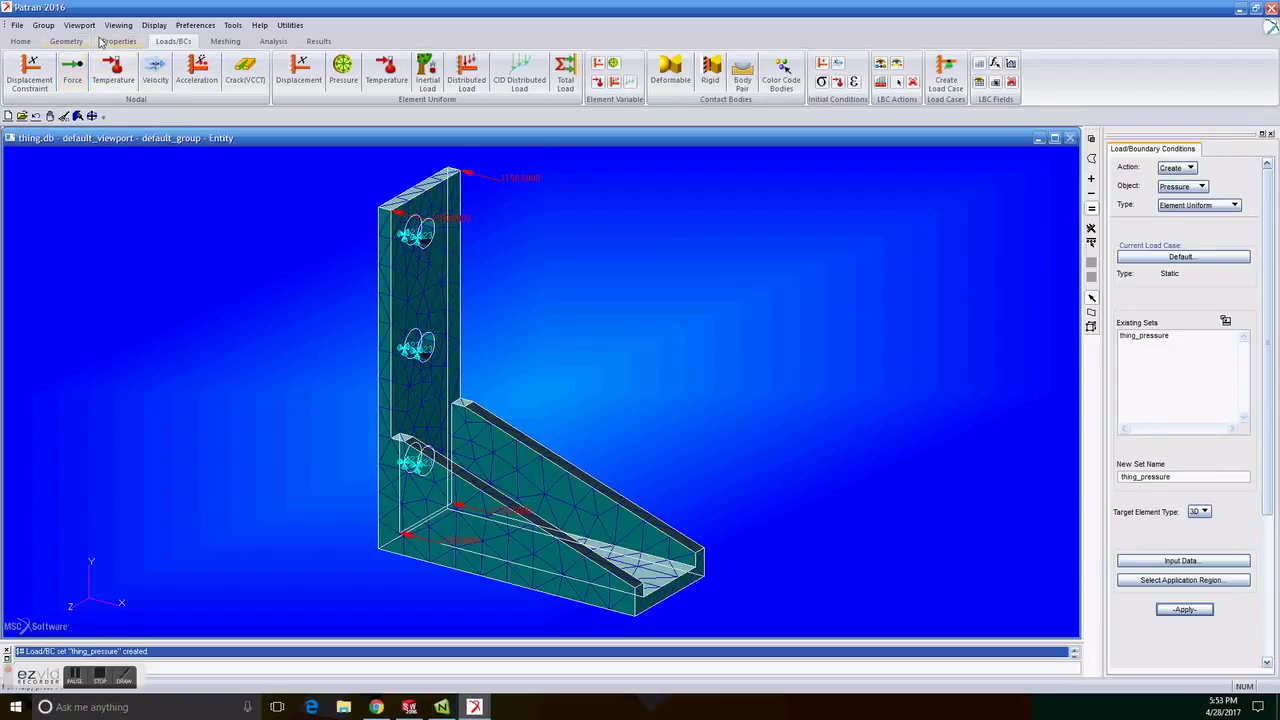
left_click(118, 41)
left_click(21, 72)
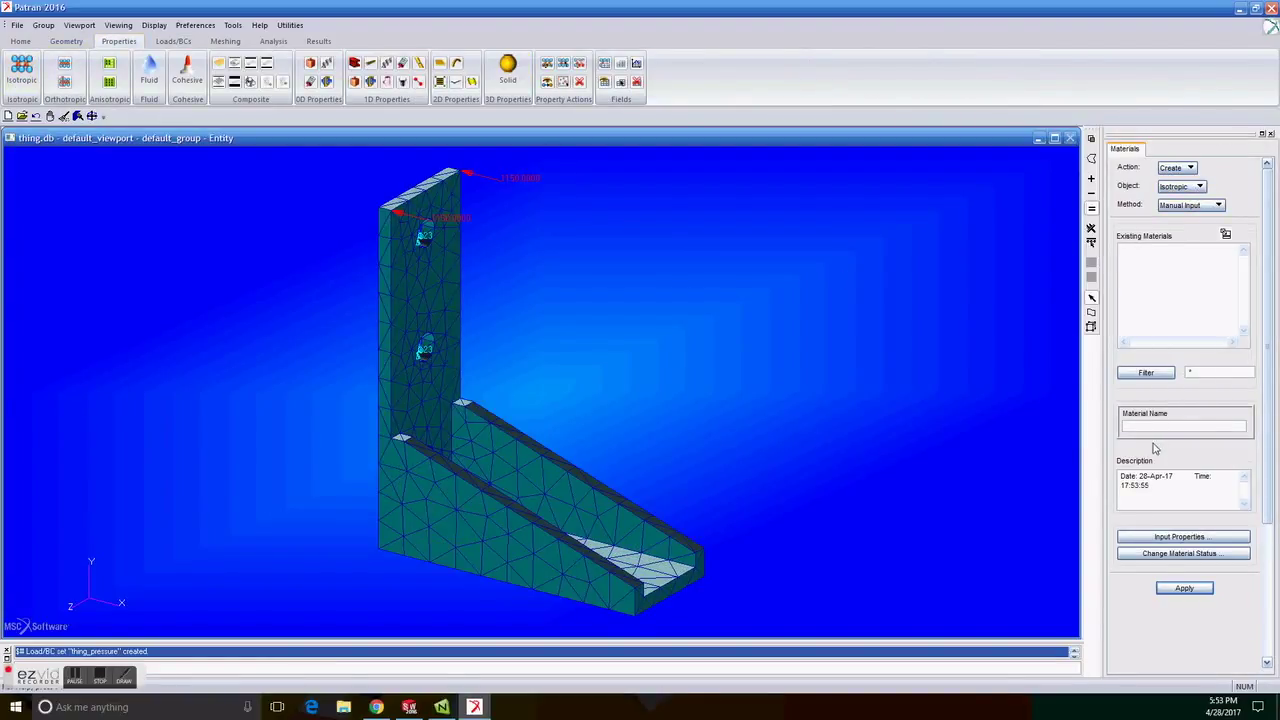
Step: Define the material steel with elastic modulus 30e6 and Poisson ratio 0.3
left_click(1177, 427)
type("steel")
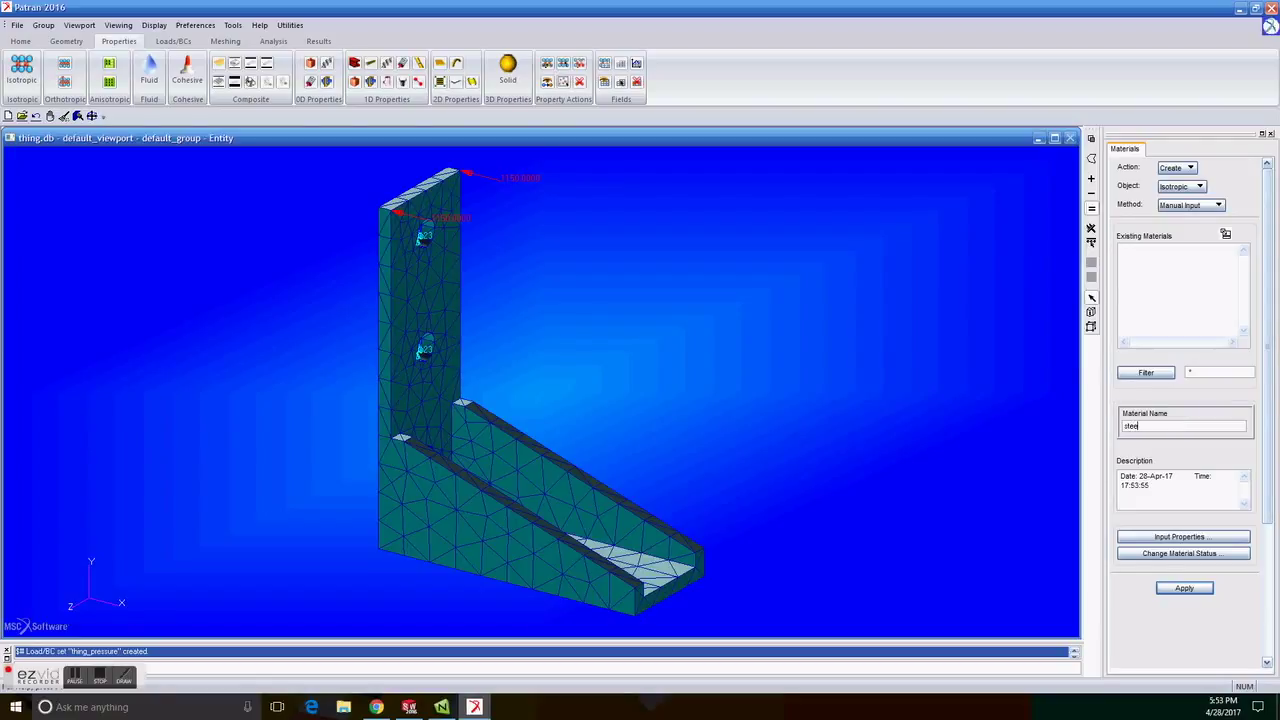
left_click(1199, 536)
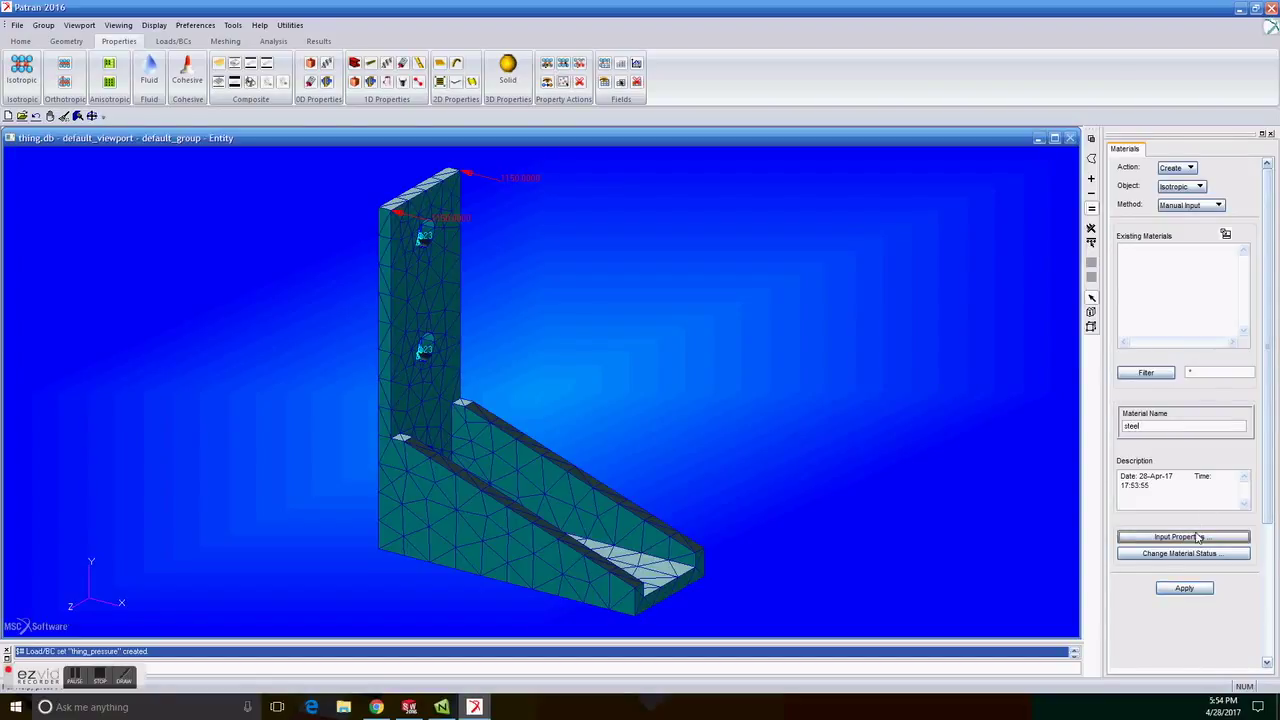
left_click(1002, 128)
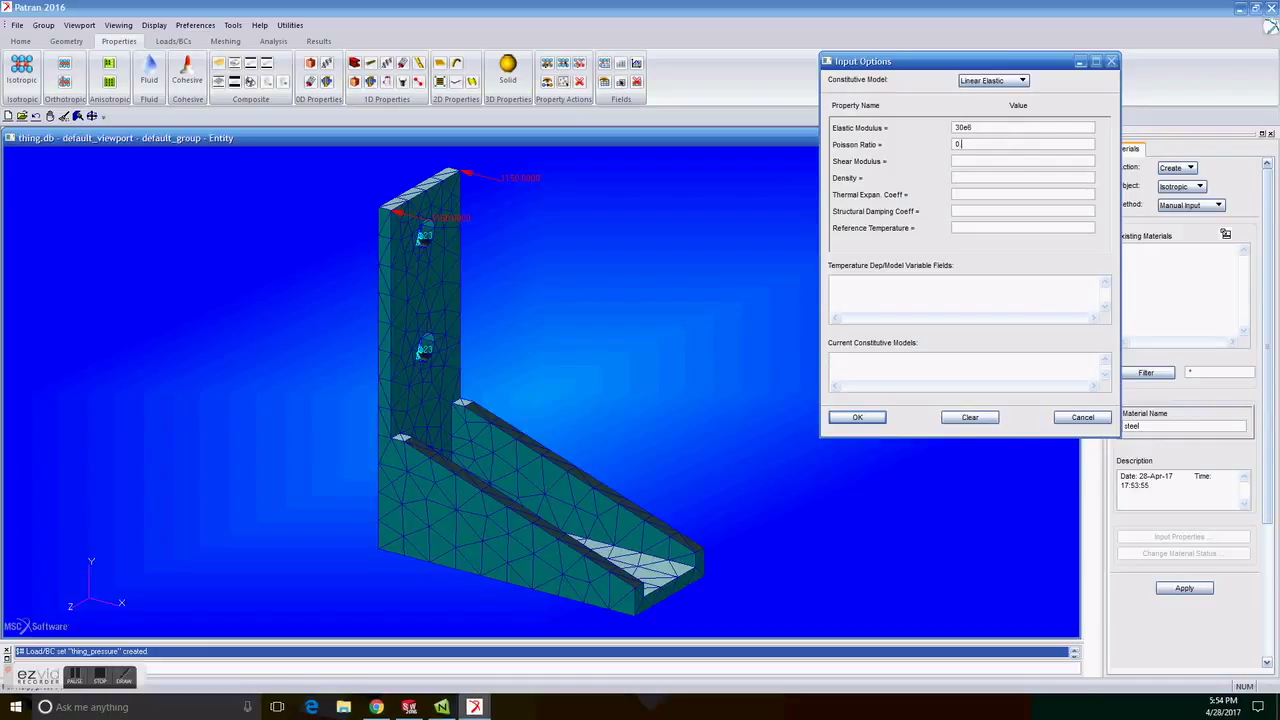
left_click(858, 417)
left_click(1184, 588)
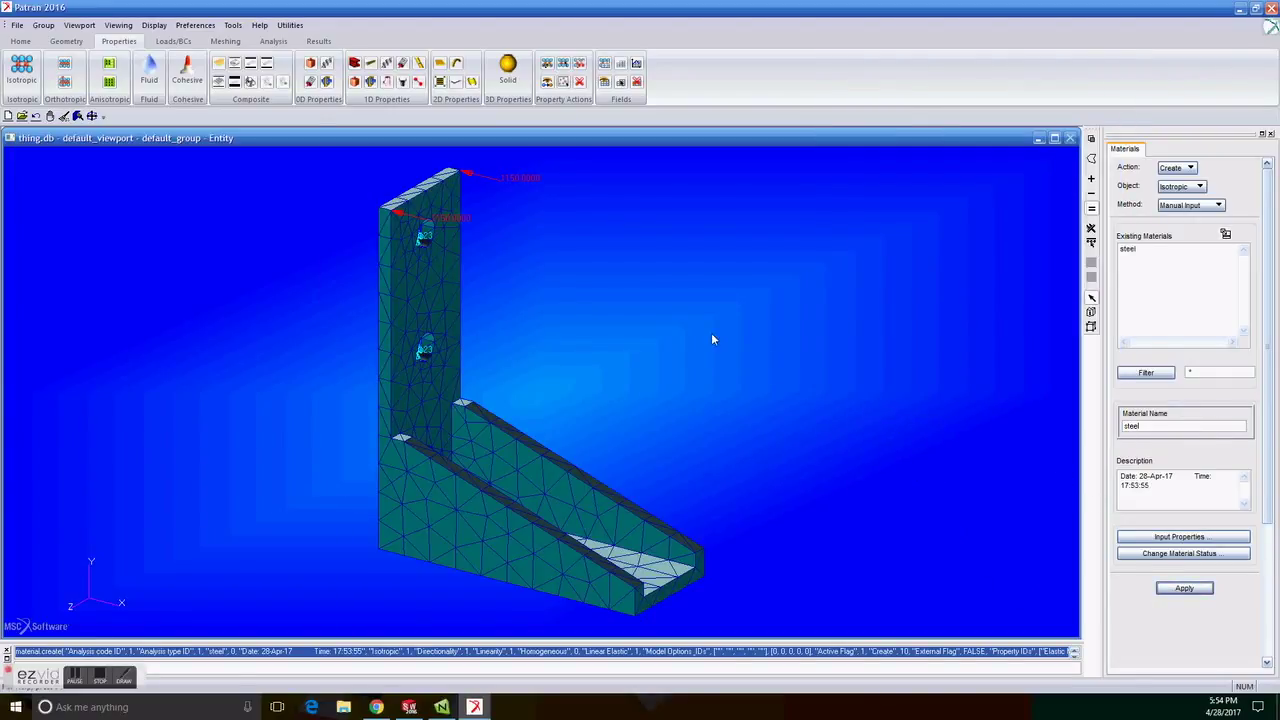
left_click(440, 62)
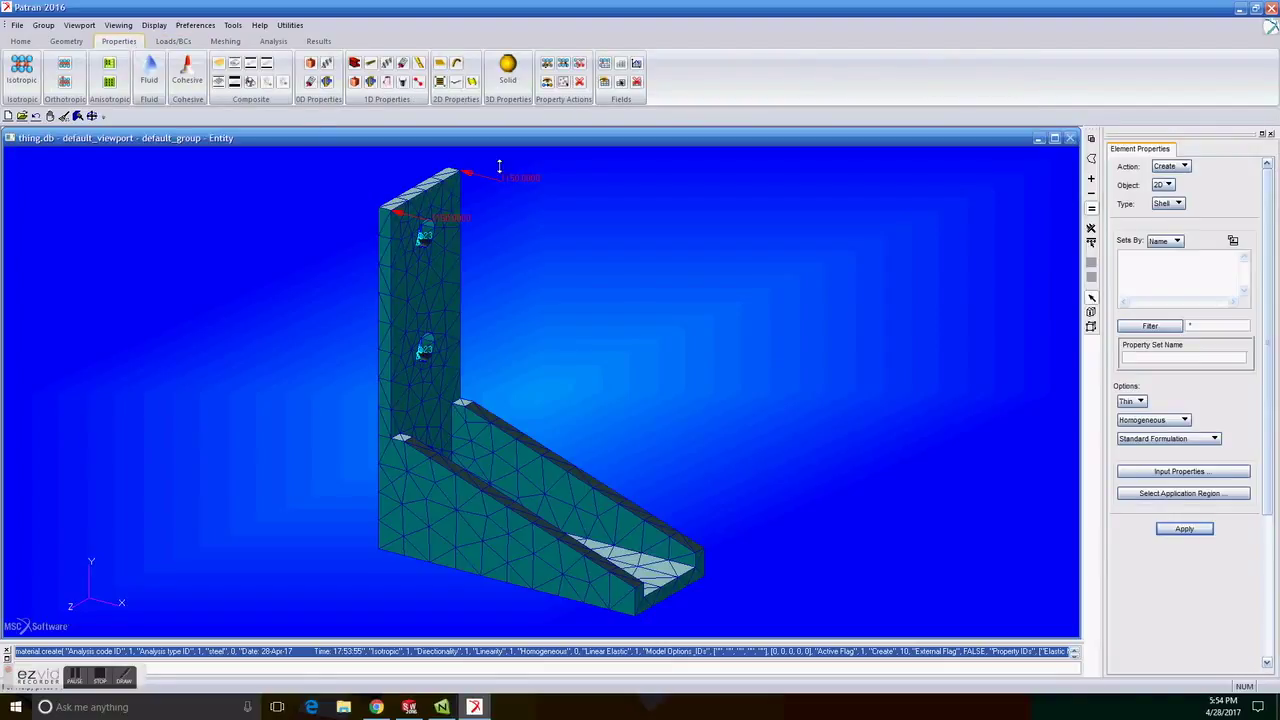
Step: Define a 3D solid property named thing using the steel material
left_click(1165, 186)
left_click(1180, 231)
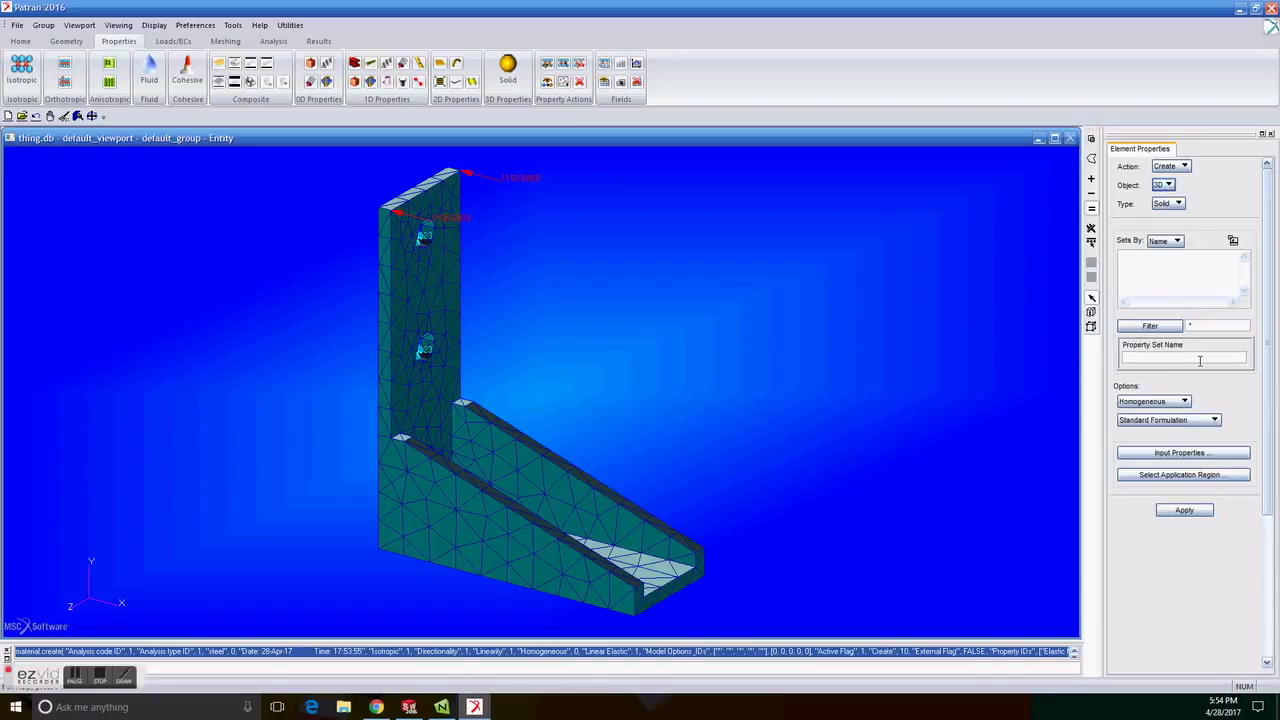
left_click(1200, 360)
left_click(1200, 451)
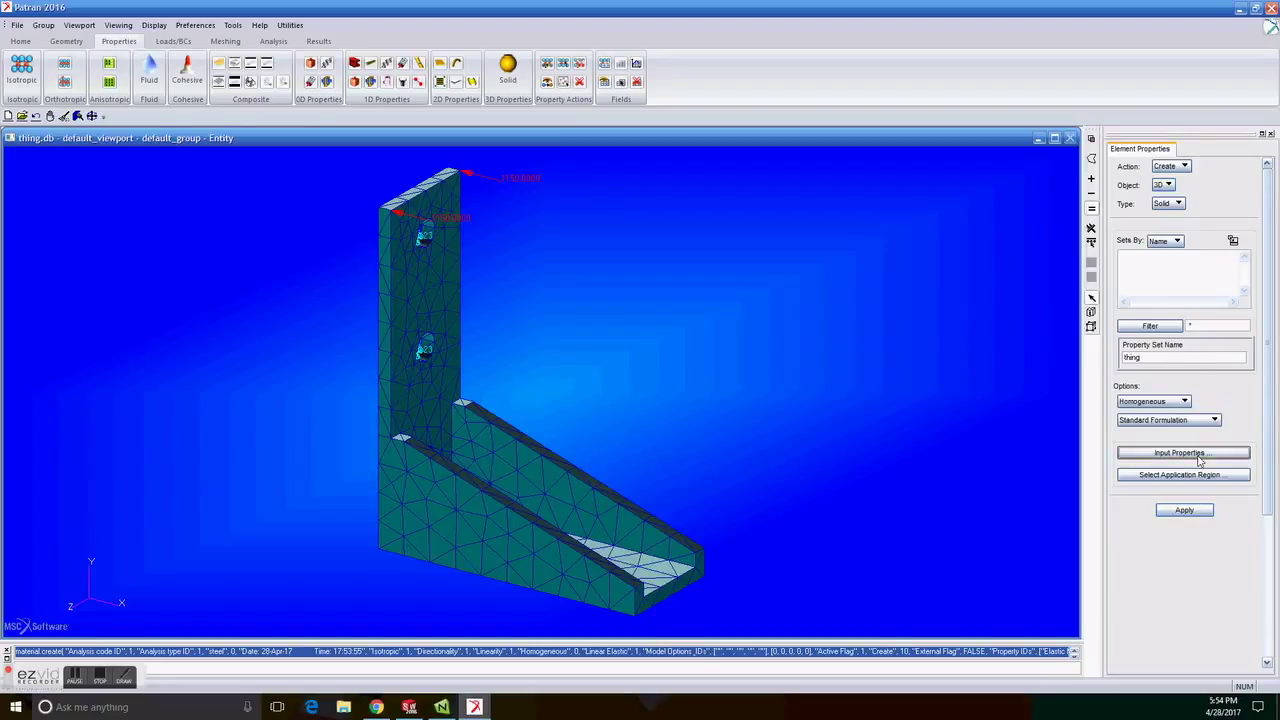
left_click(1085, 122)
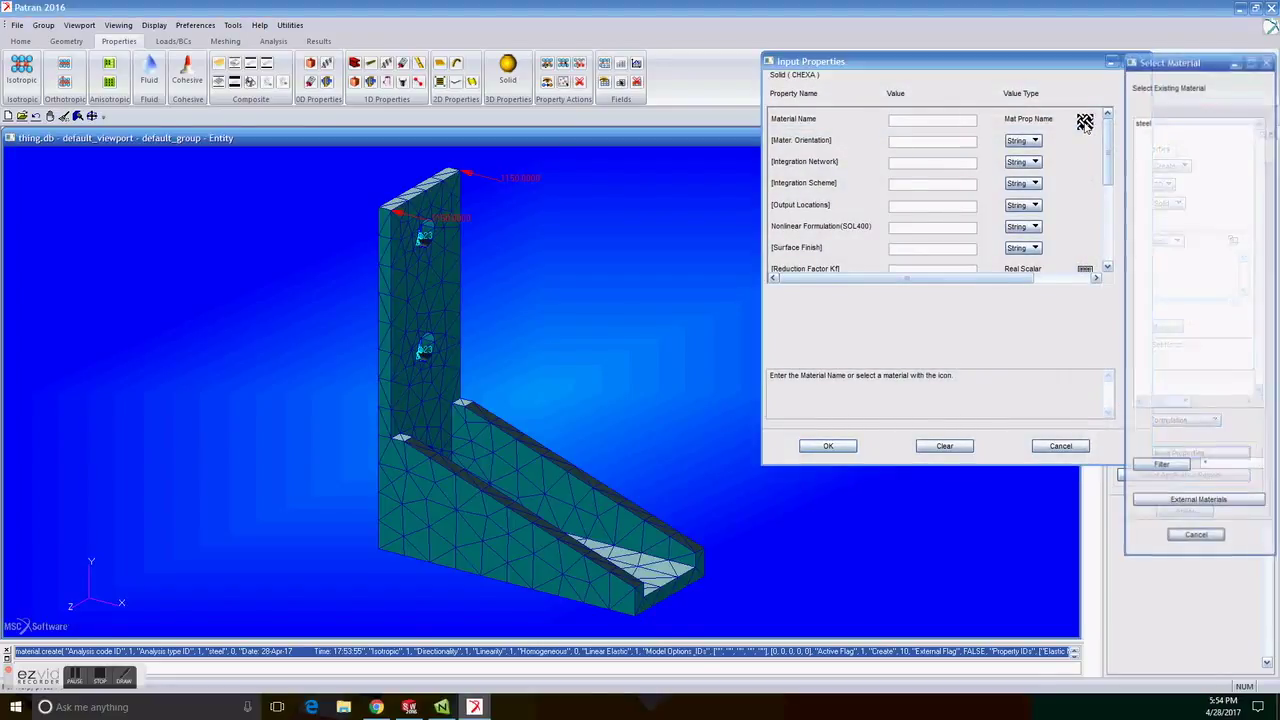
left_click(1148, 125)
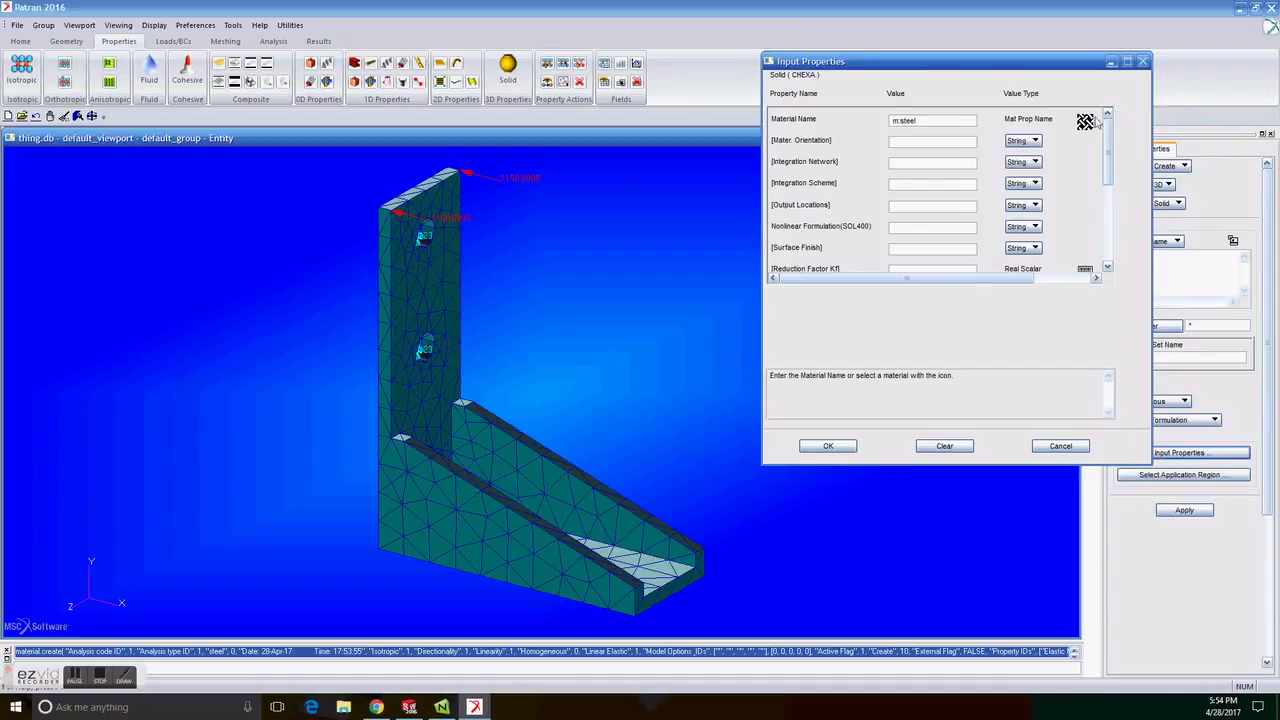
left_click(840, 446)
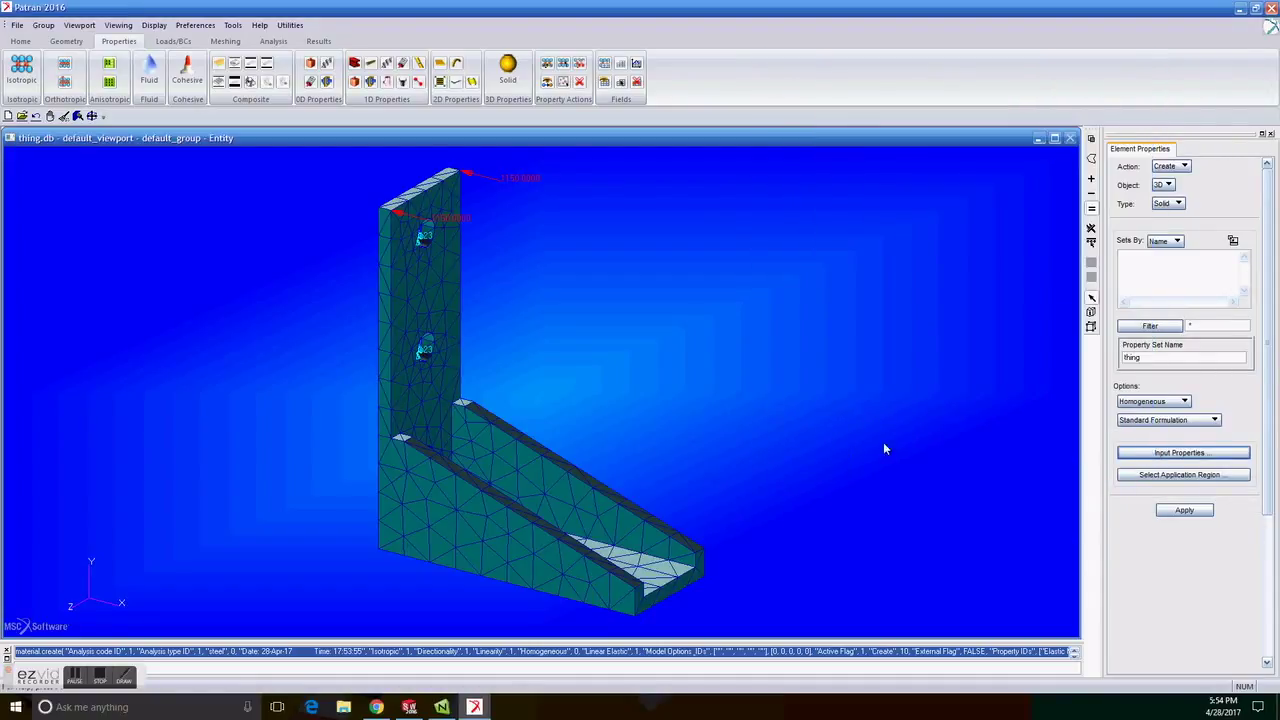
Step: Apply the thing property to Solid 1
left_click(1206, 478)
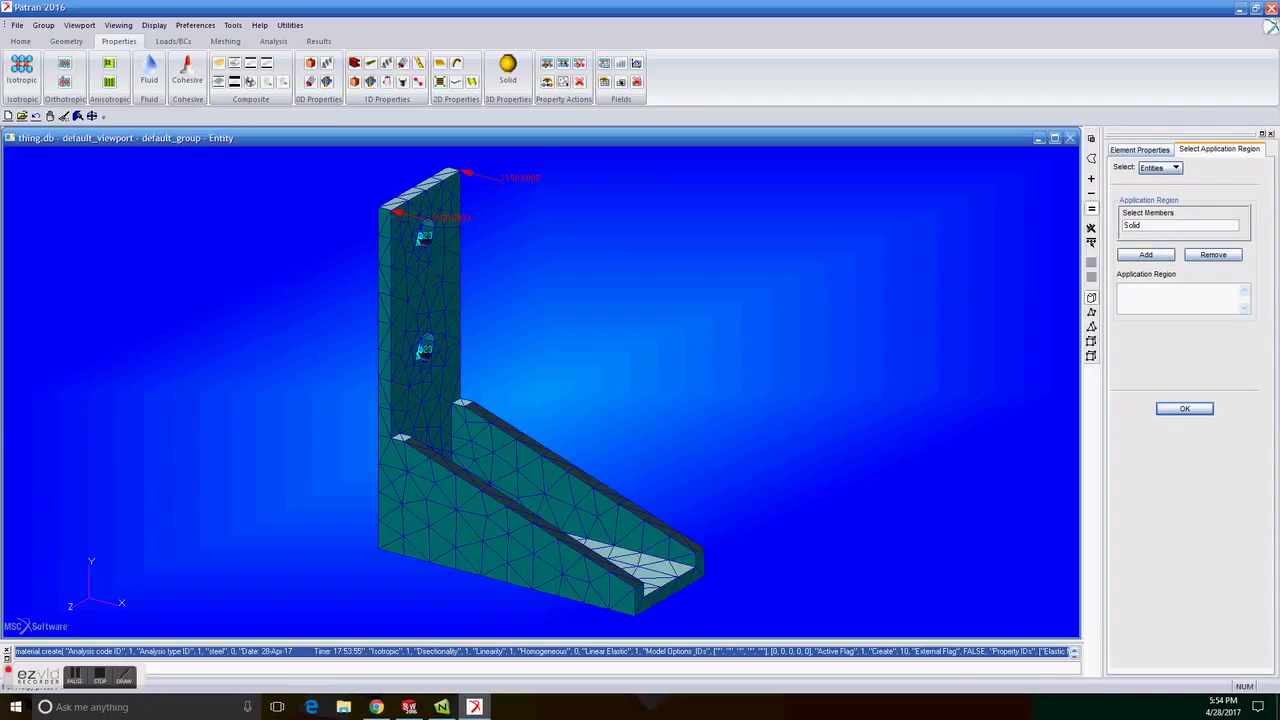
left_click(1158, 256)
left_click(1174, 410)
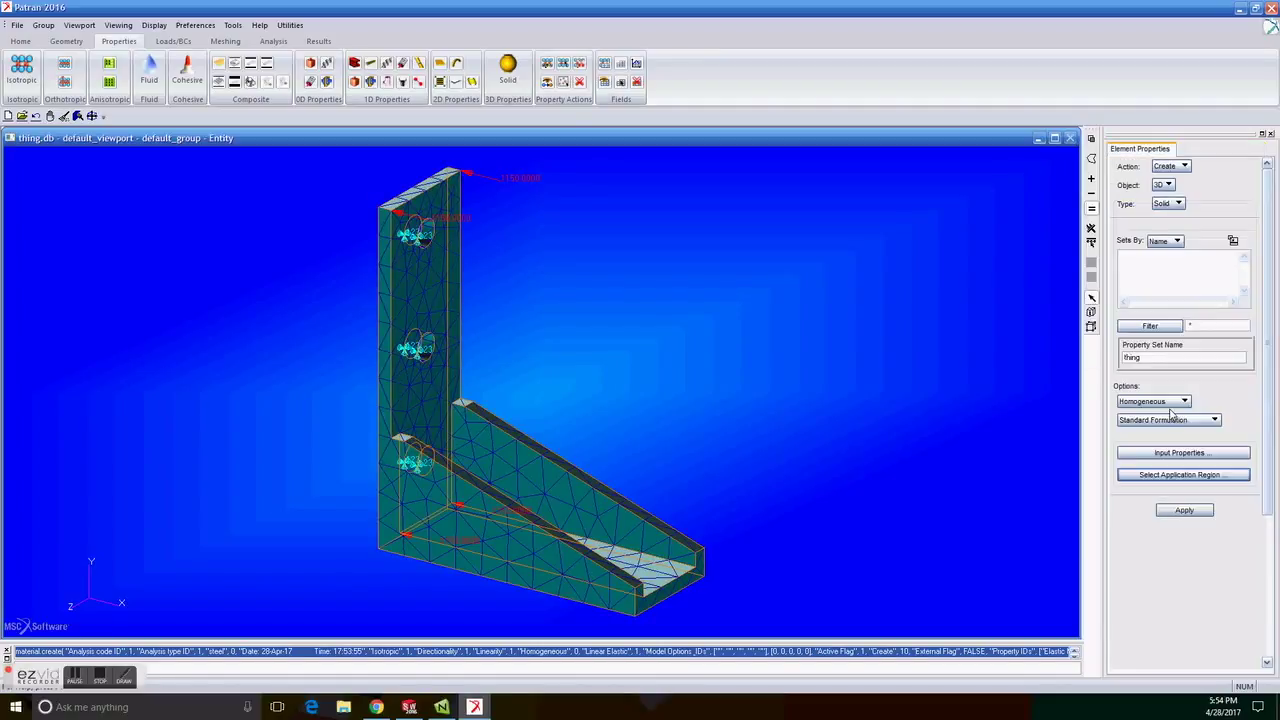
left_click(1184, 510)
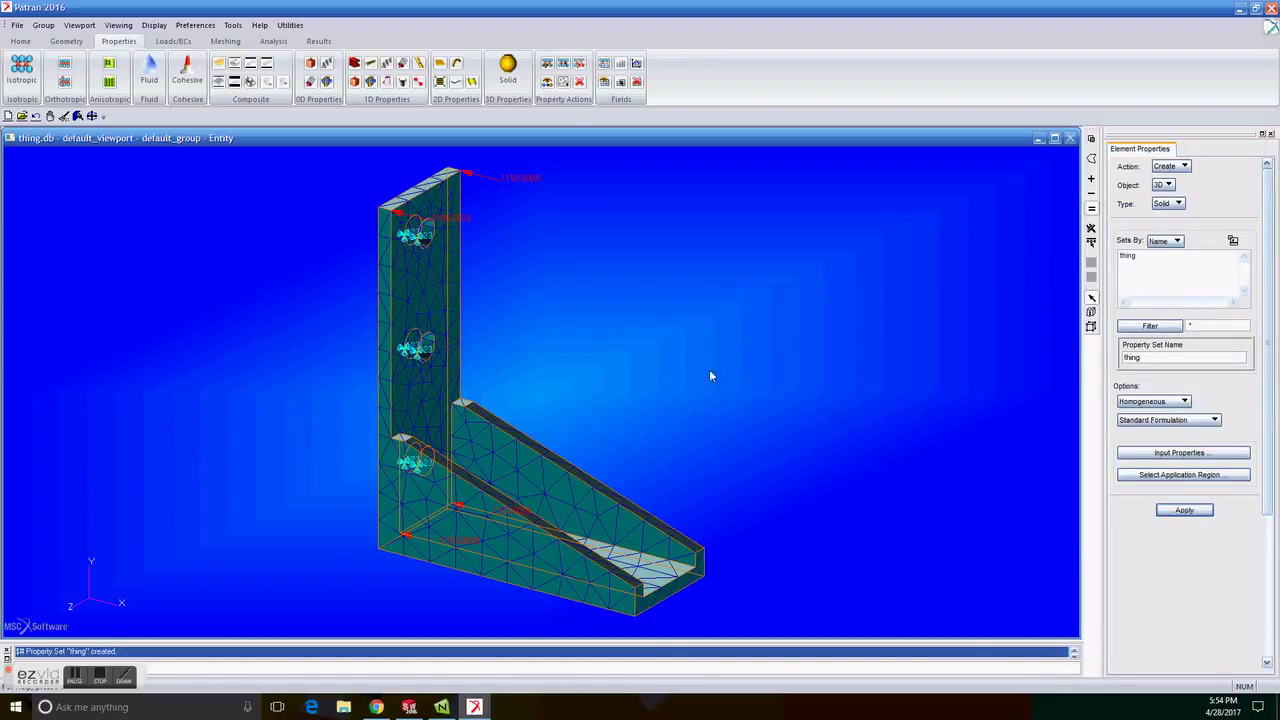
Step: Review the Default load case's fixed and thing_pressure loads, then cancel
left_click(170, 41)
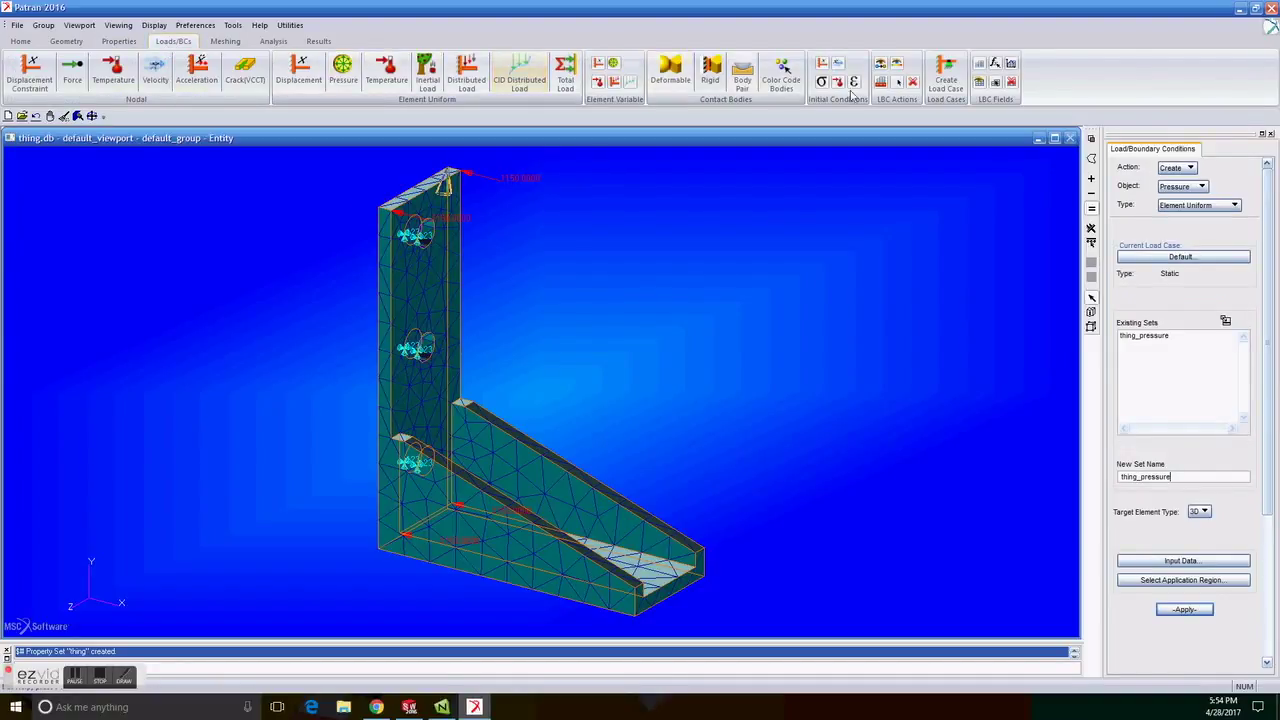
left_click(944, 76)
left_click(1134, 246)
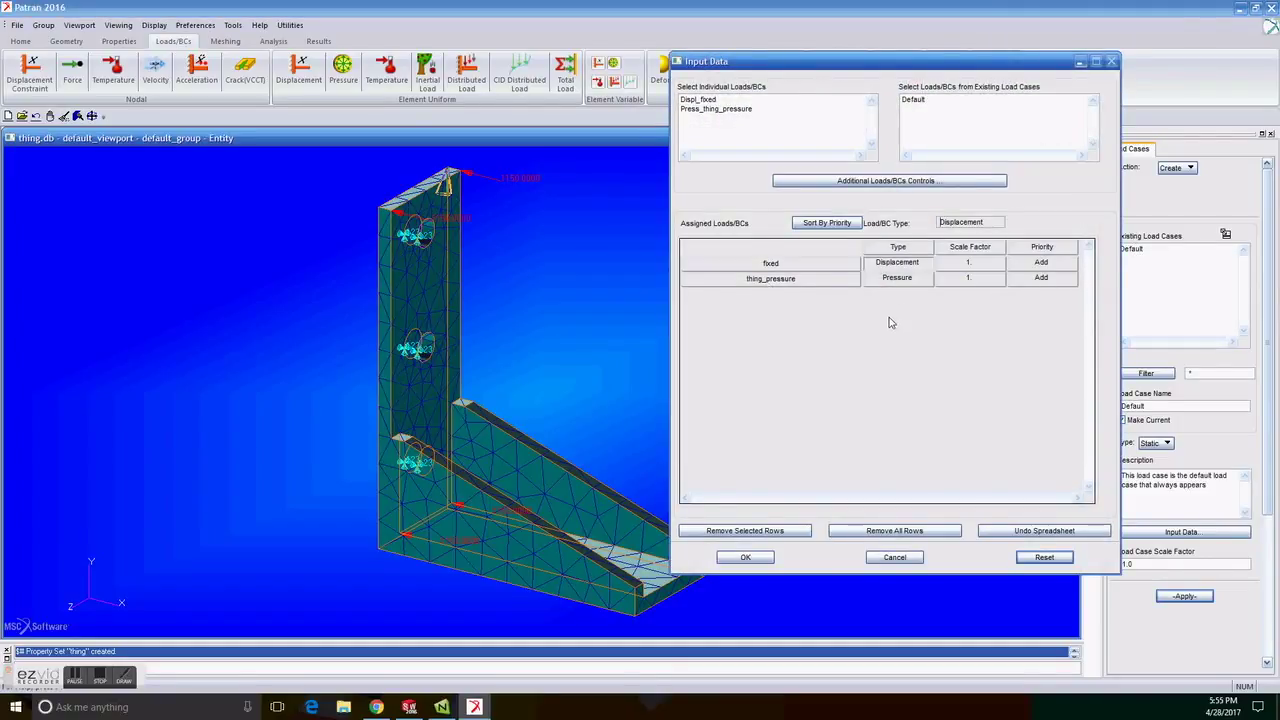
left_click(894, 557)
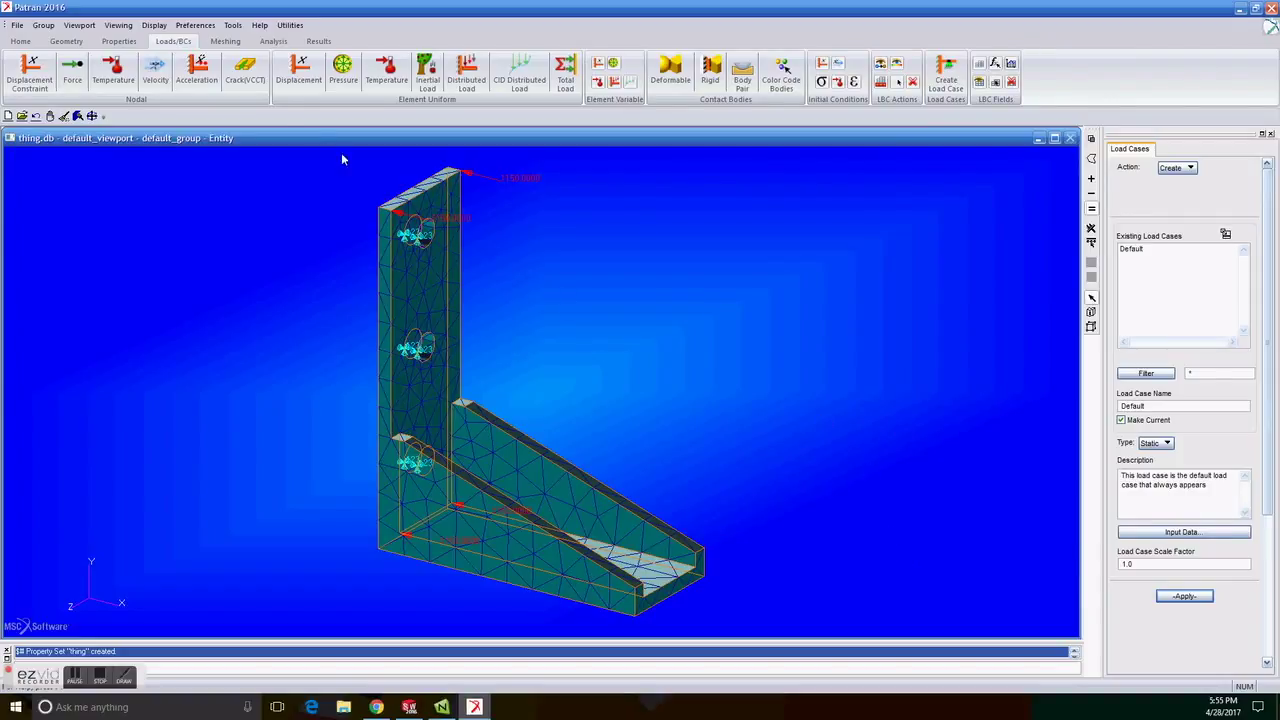
Step: Set the Nastran translation card format to small
left_click(273, 42)
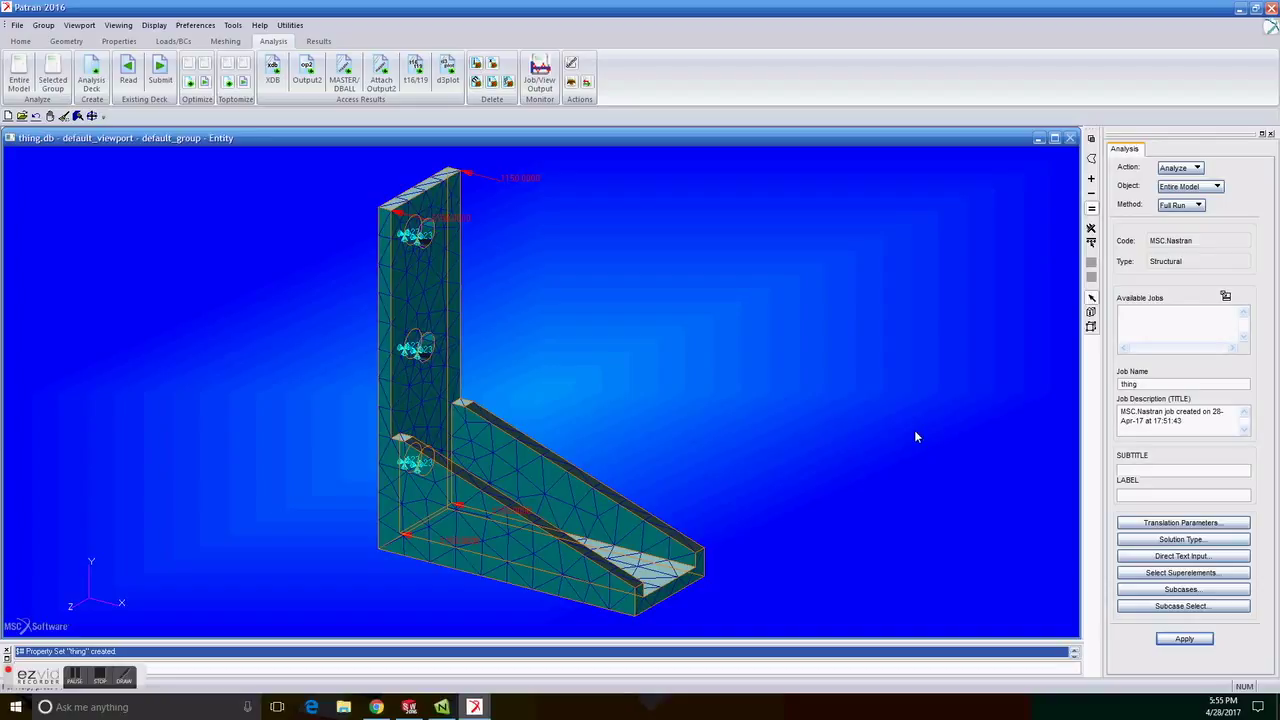
left_click(1196, 523)
left_click(1050, 174)
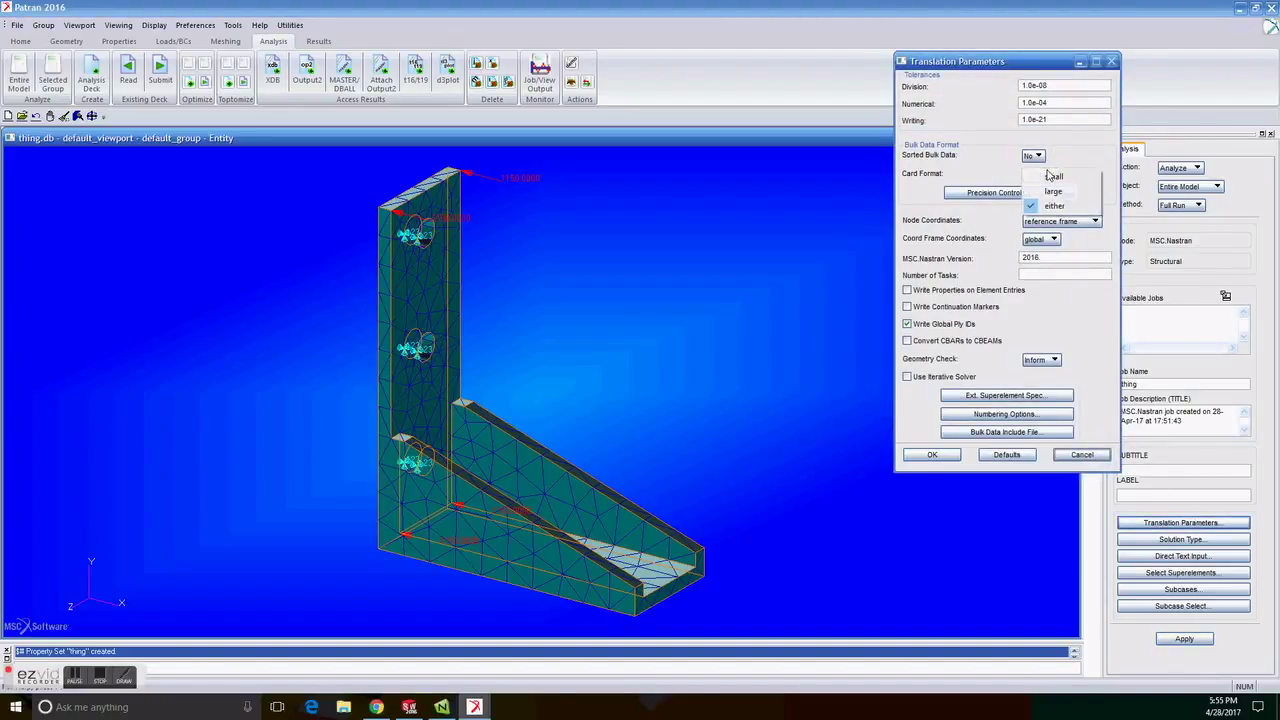
left_click(1053, 178)
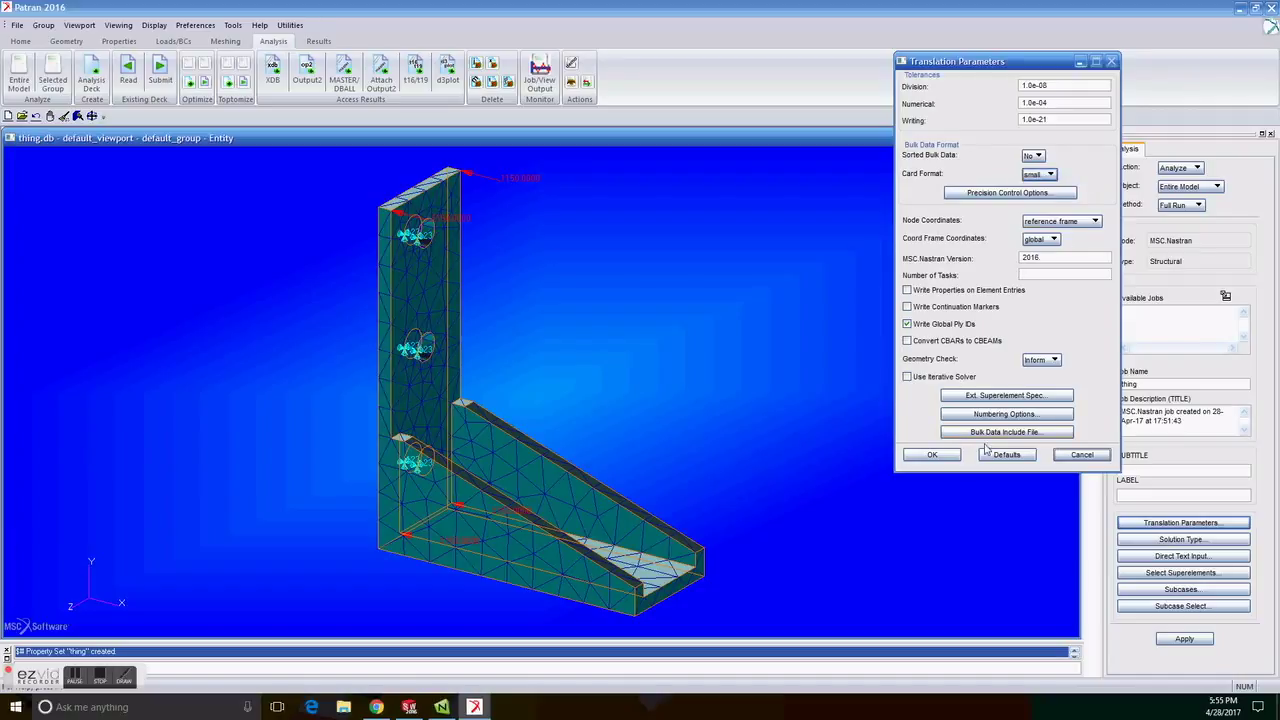
left_click(932, 455)
Step: Choose the Linear Static solution type with the Analysis Deck method
left_click(1145, 541)
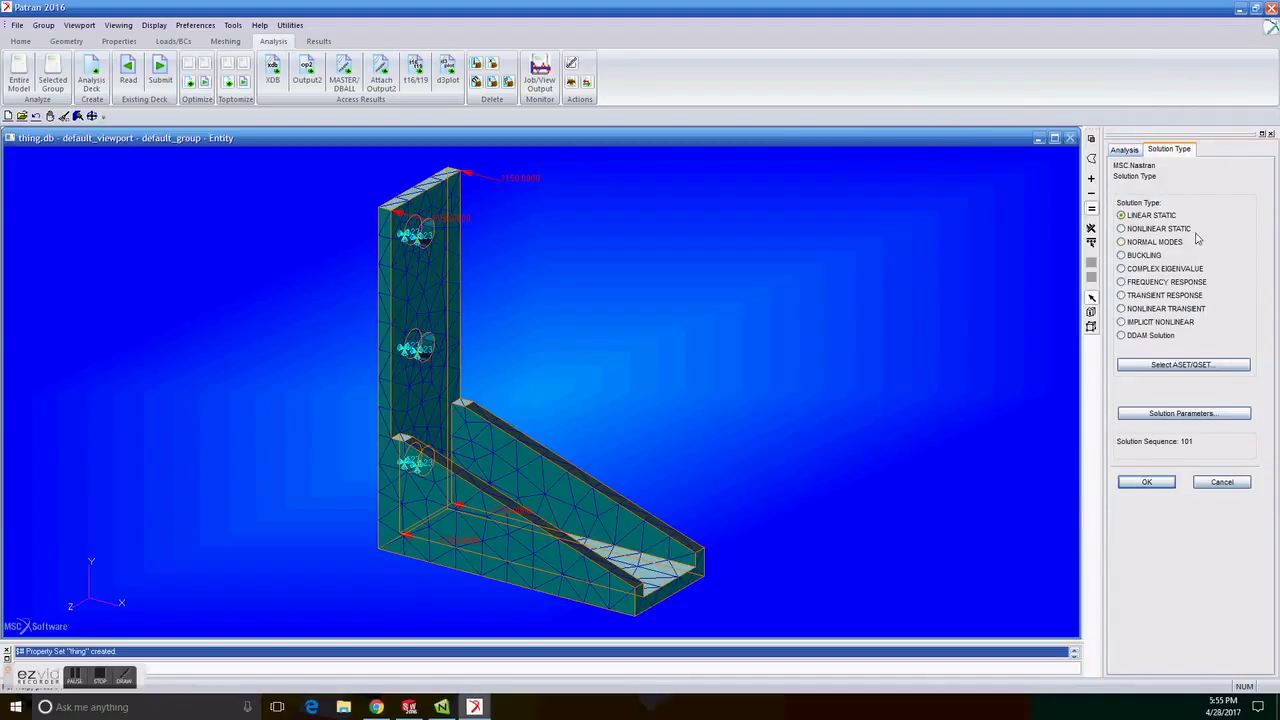
left_click(1143, 486)
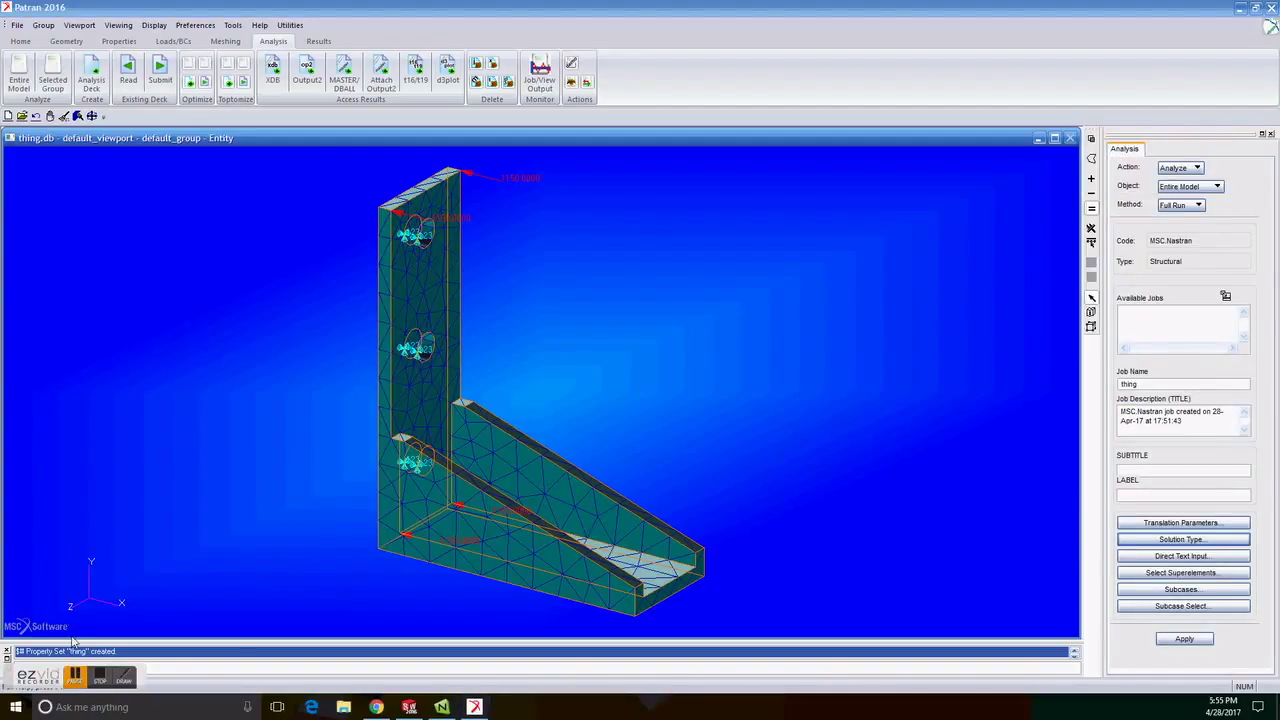
left_click(1195, 205)
left_click(1190, 234)
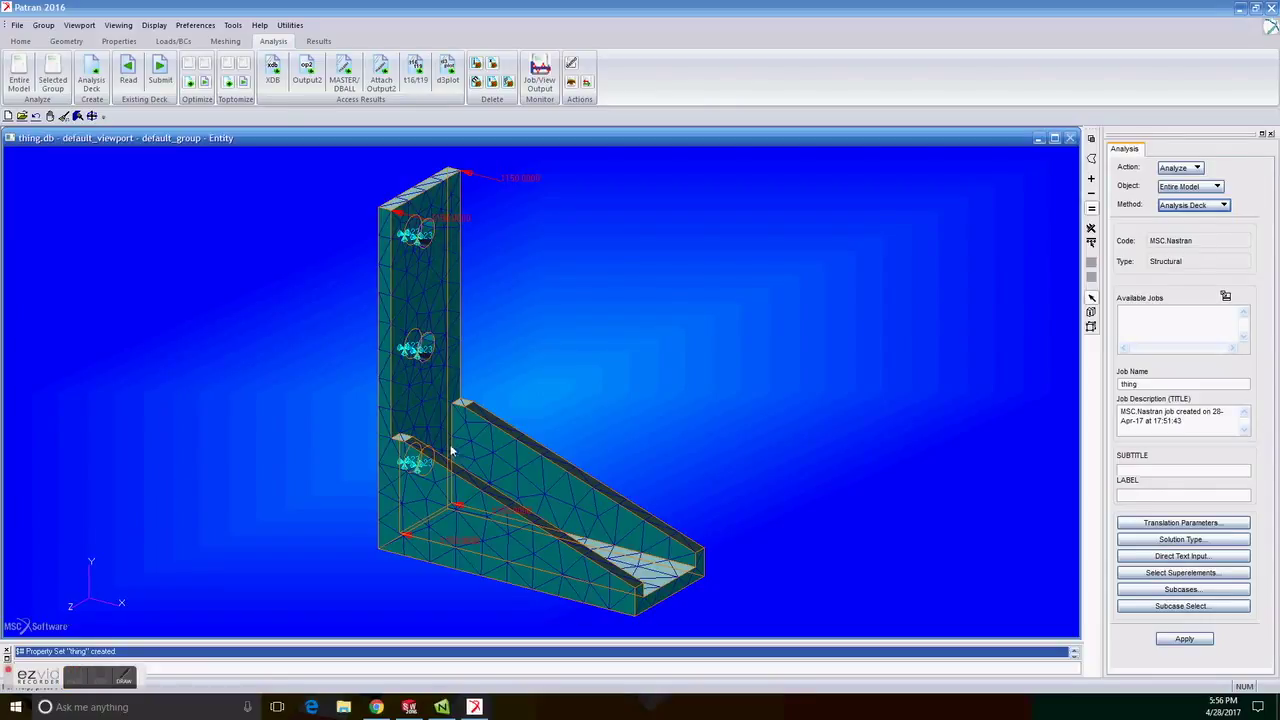
Step: Write the thing.bdf deck and run it in MSC Nastran from Documents
left_click(1190, 638)
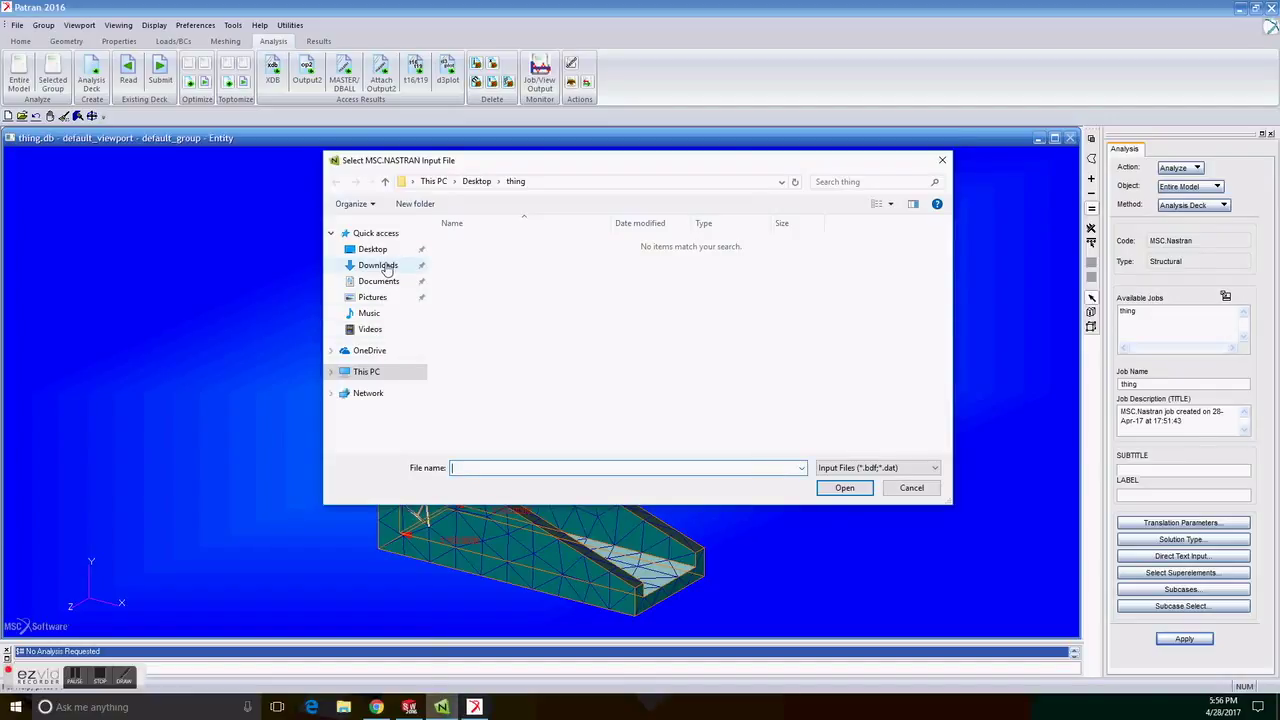
left_click(378, 265)
left_click(378, 251)
double_click(466, 249)
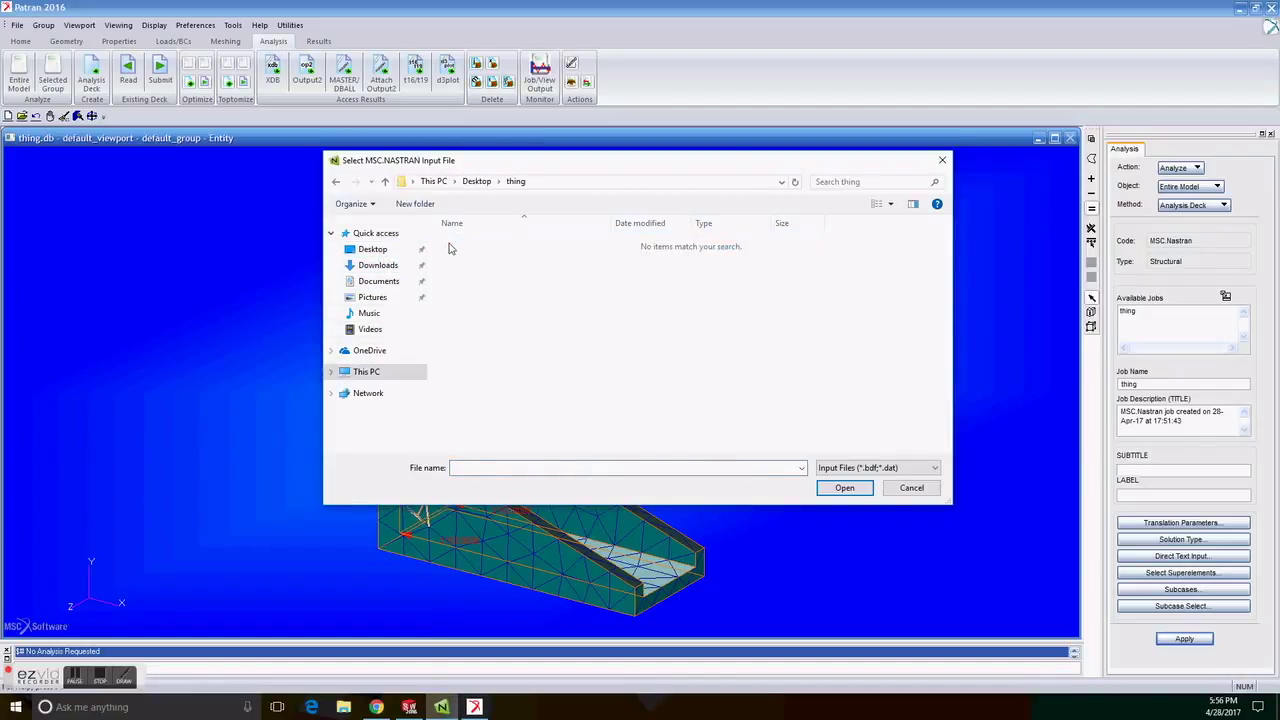
left_click(385, 282)
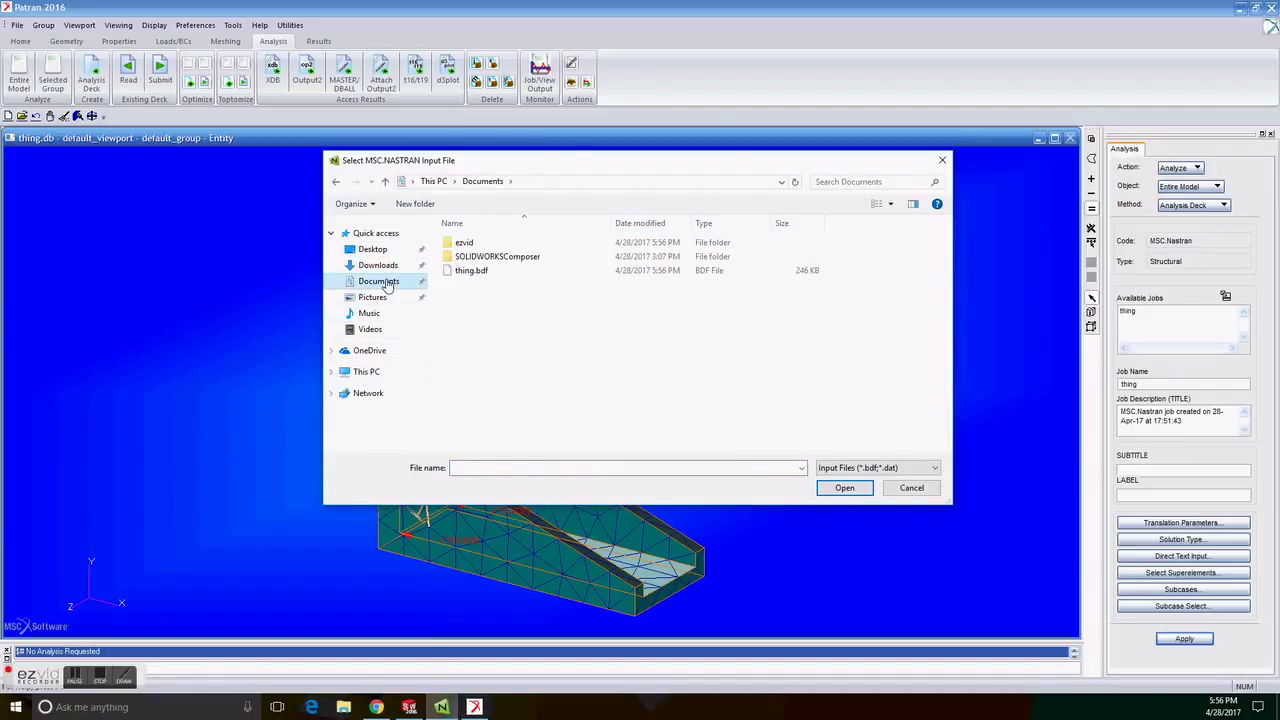
left_click(472, 271)
left_click(844, 490)
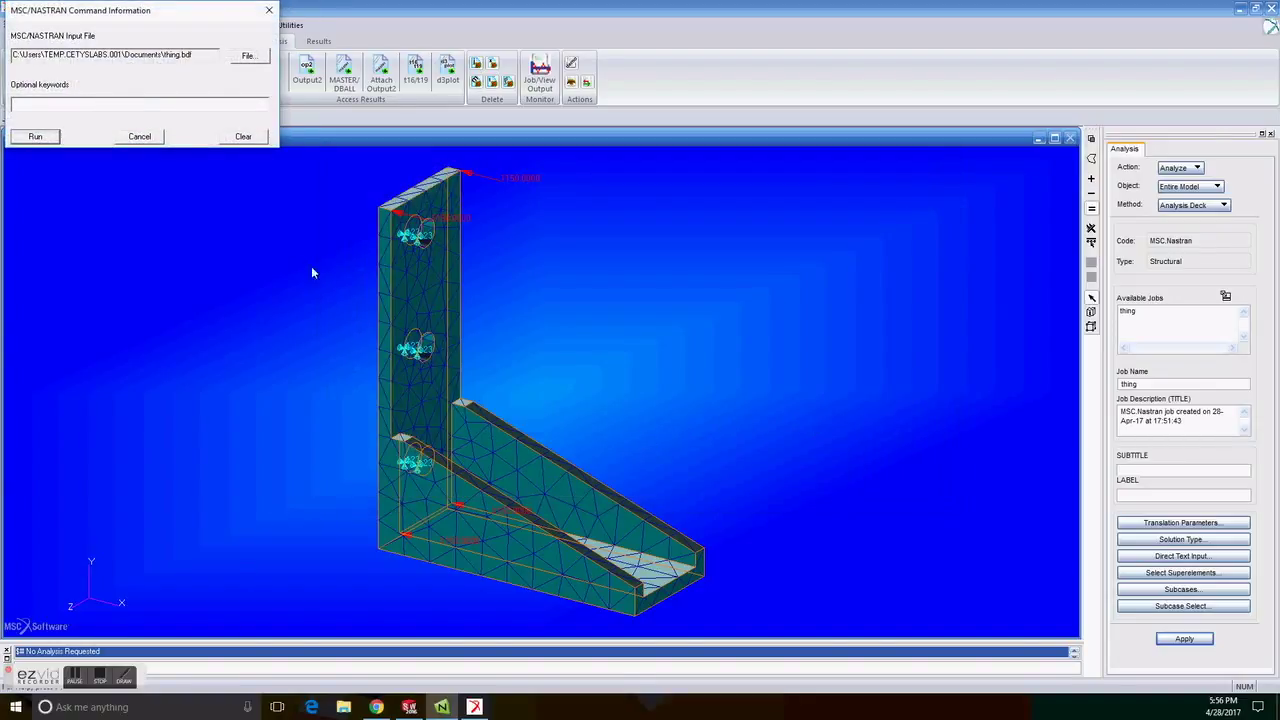
left_click(38, 138)
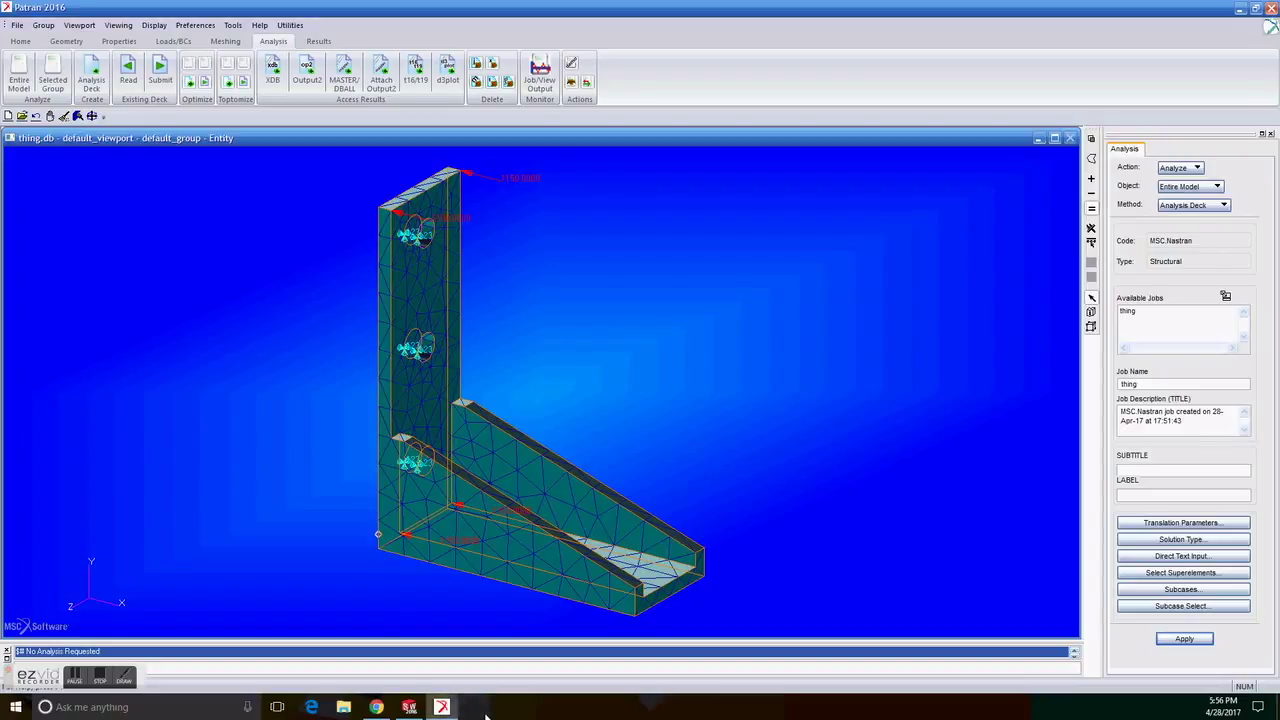
Step: Attach the Nastran results file thing.xdb to job thing through XDB results access
left_click(273, 72)
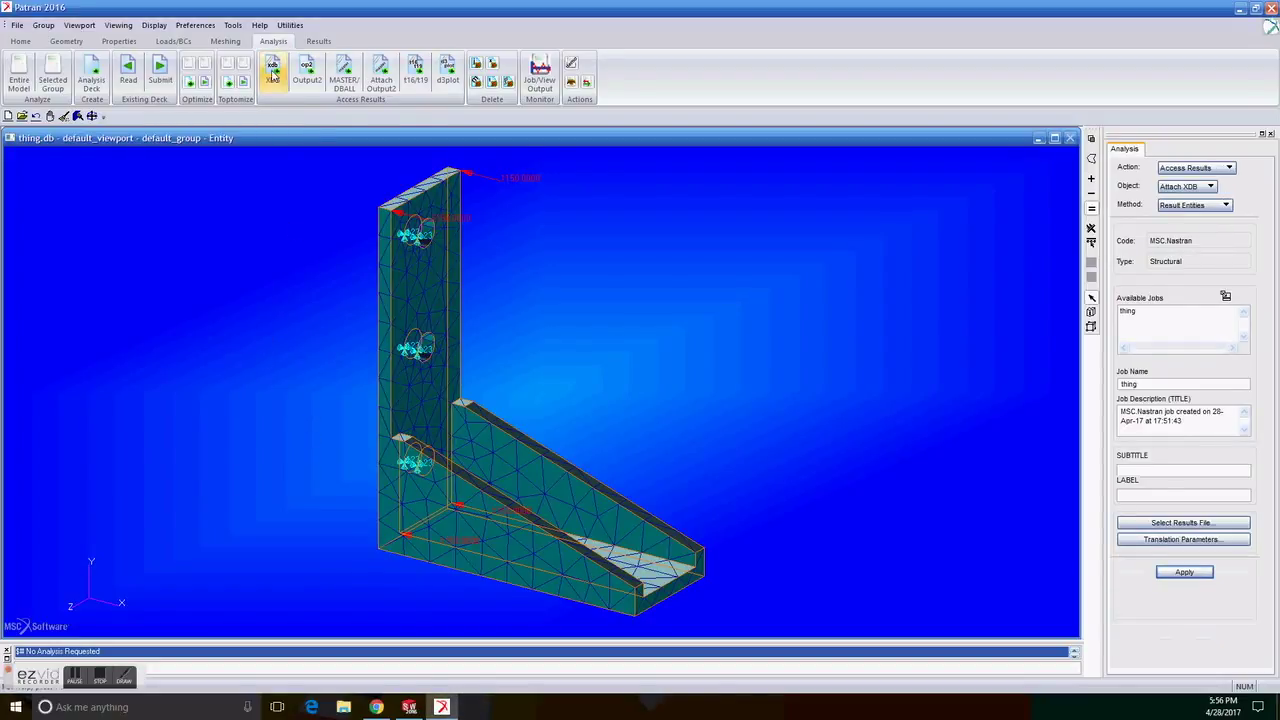
left_click(1155, 524)
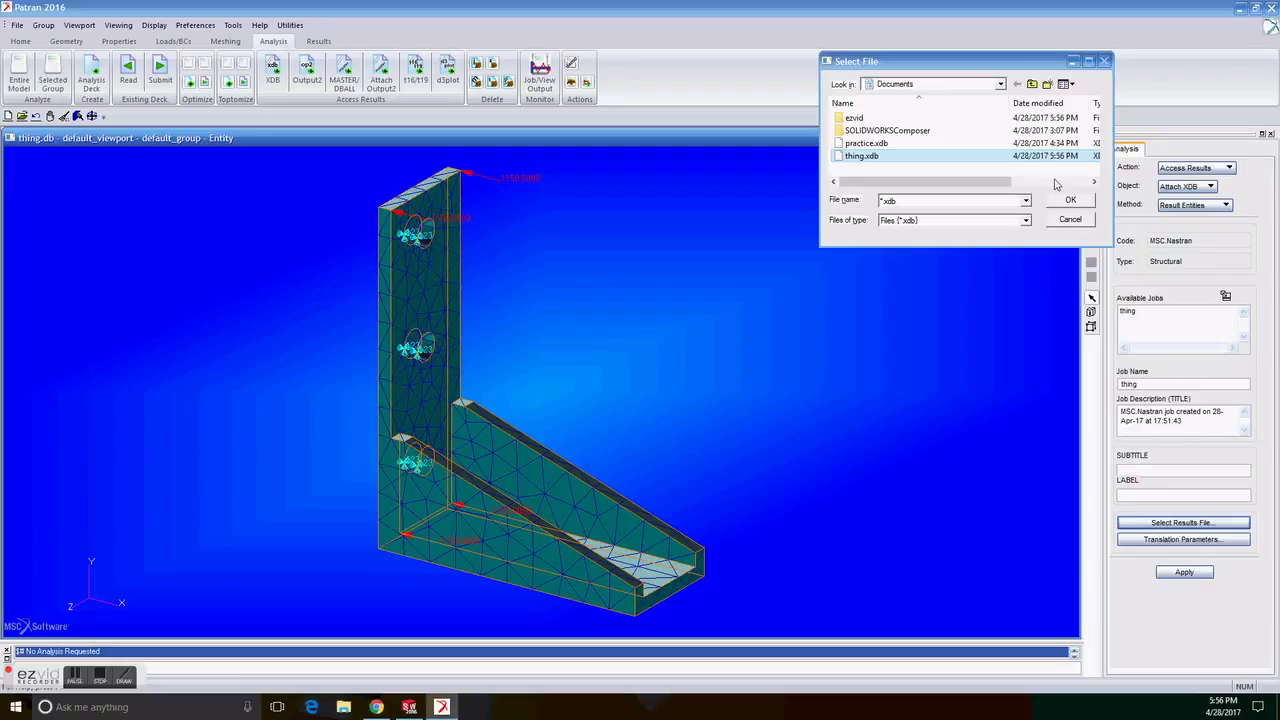
left_click(1069, 201)
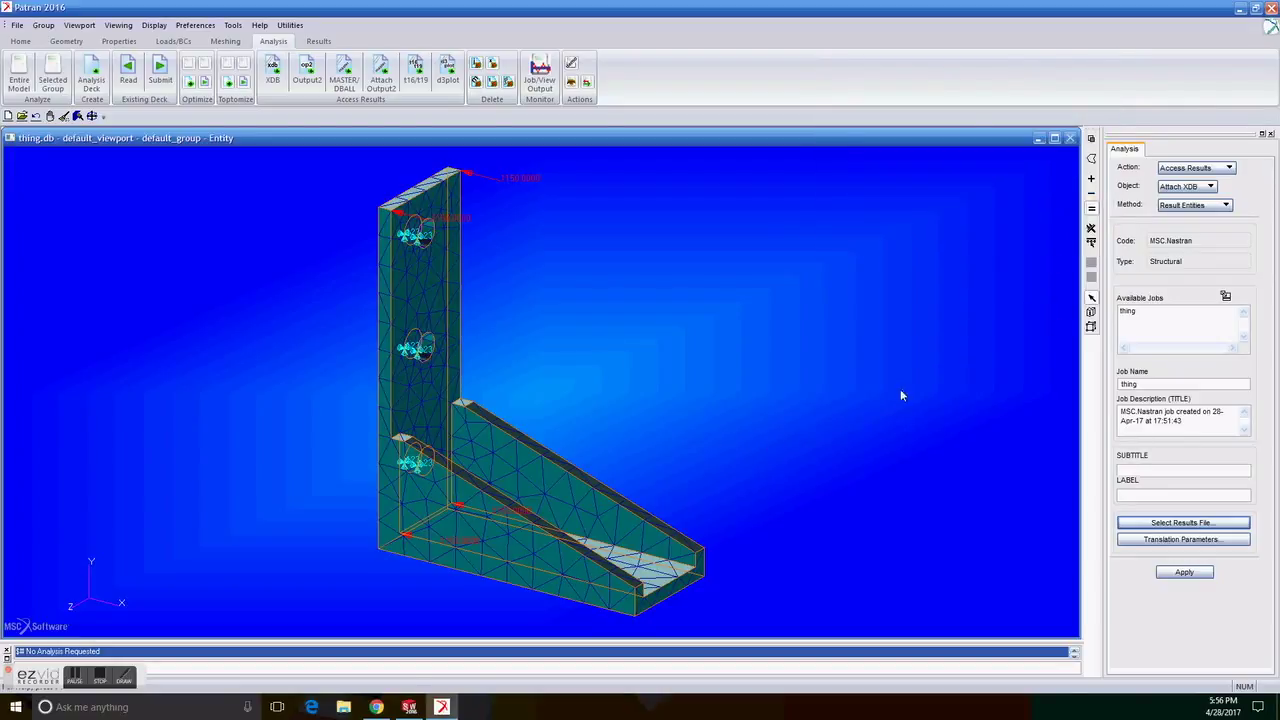
left_click(1185, 572)
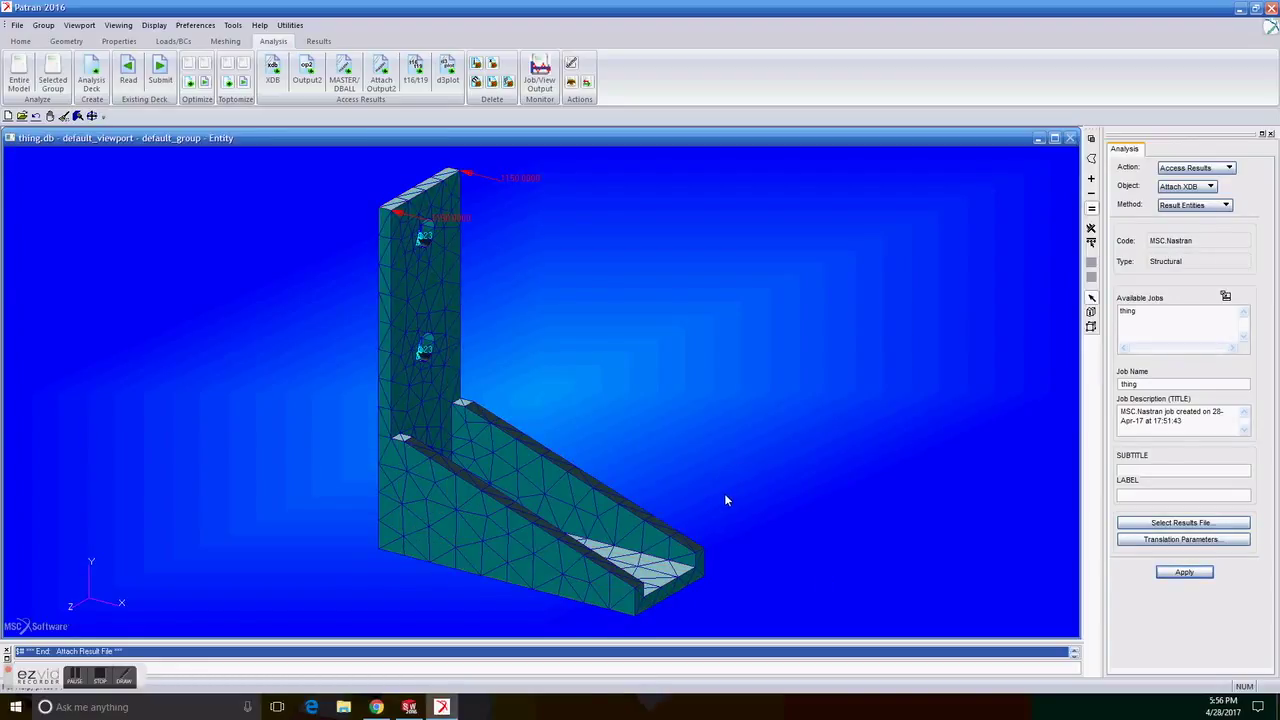
Step: Erase the bracket geometry and load markers so only the mesh remains, then bring up Results quick plot
left_click(75, 675)
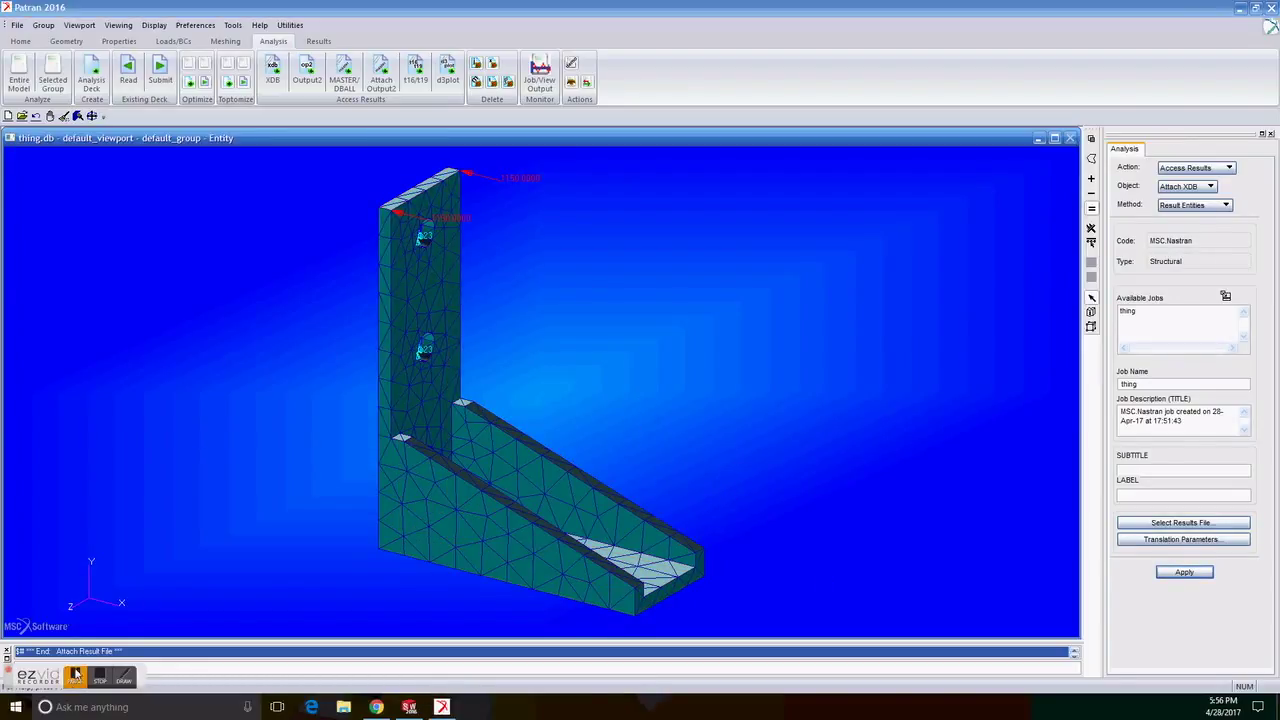
left_click(73, 684)
left_click(155, 27)
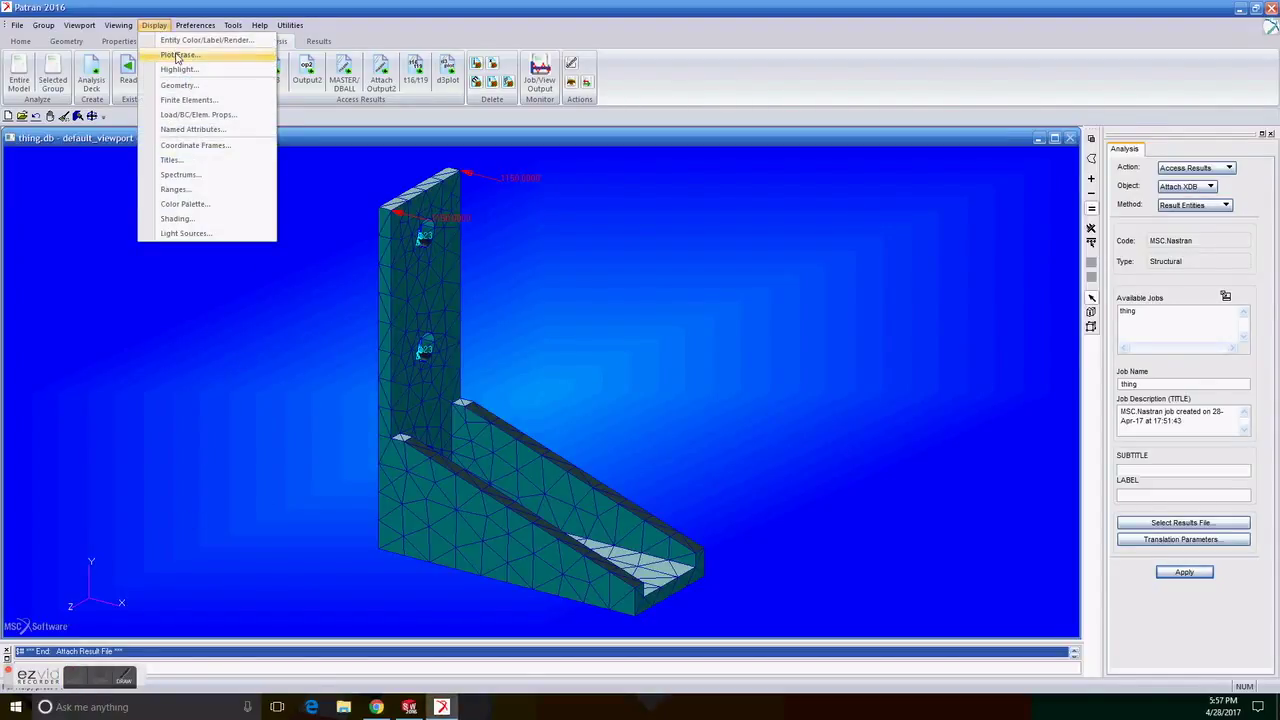
left_click(180, 52)
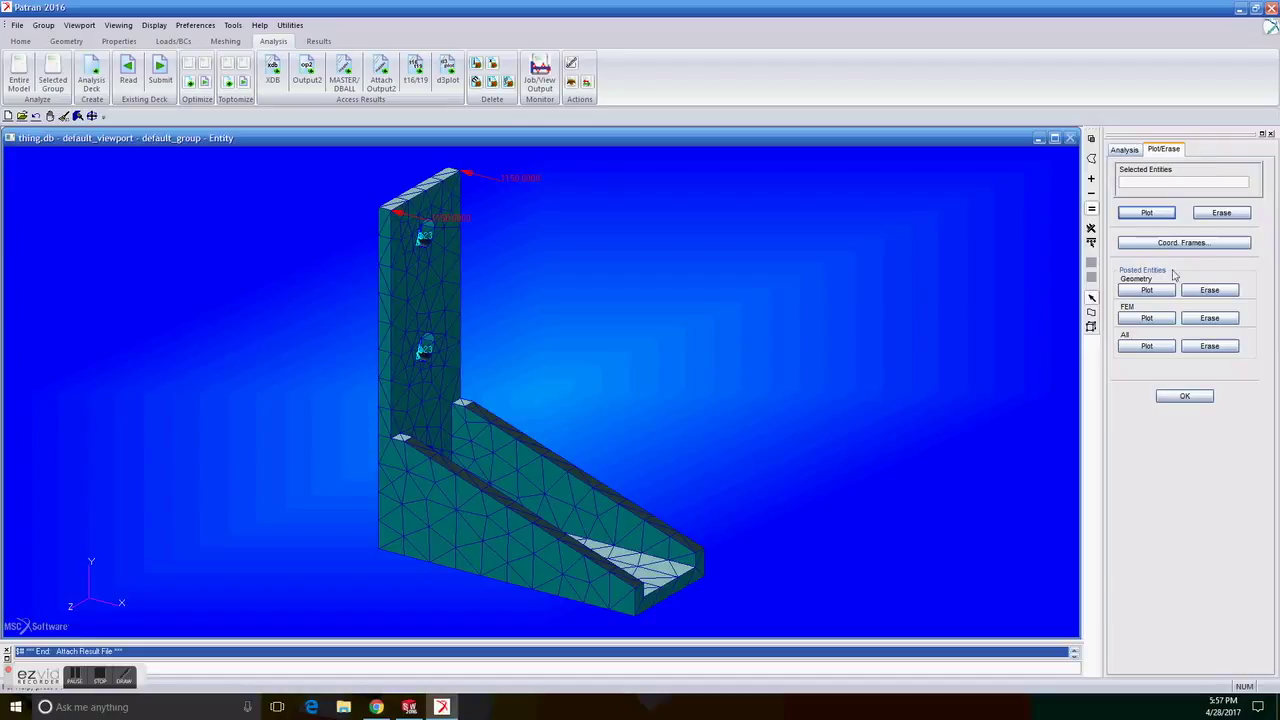
left_click(1222, 291)
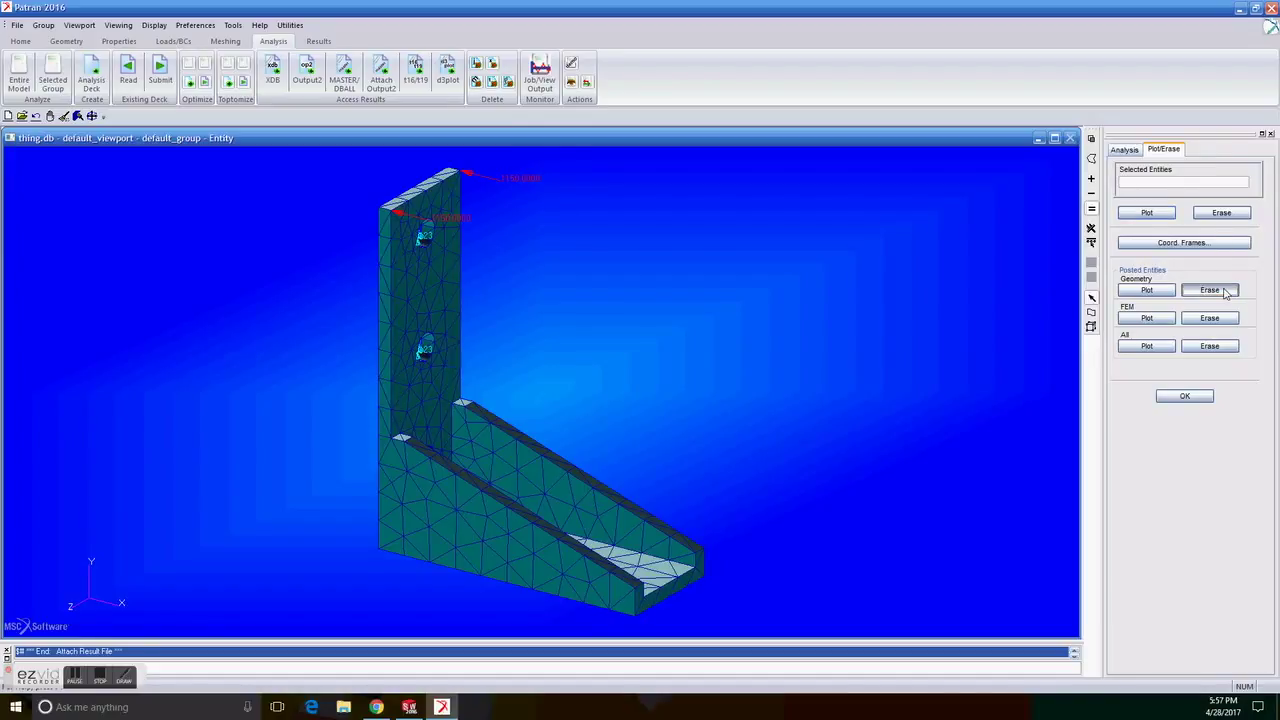
left_click(1182, 398)
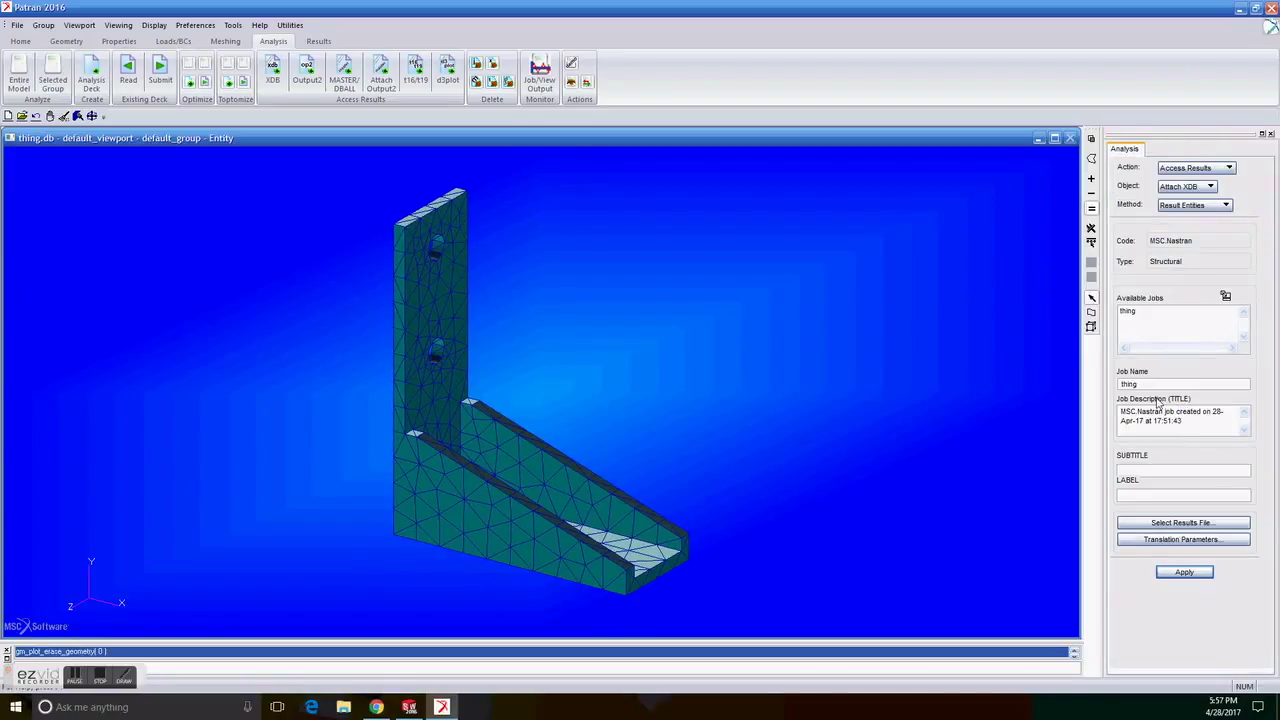
left_click(318, 41)
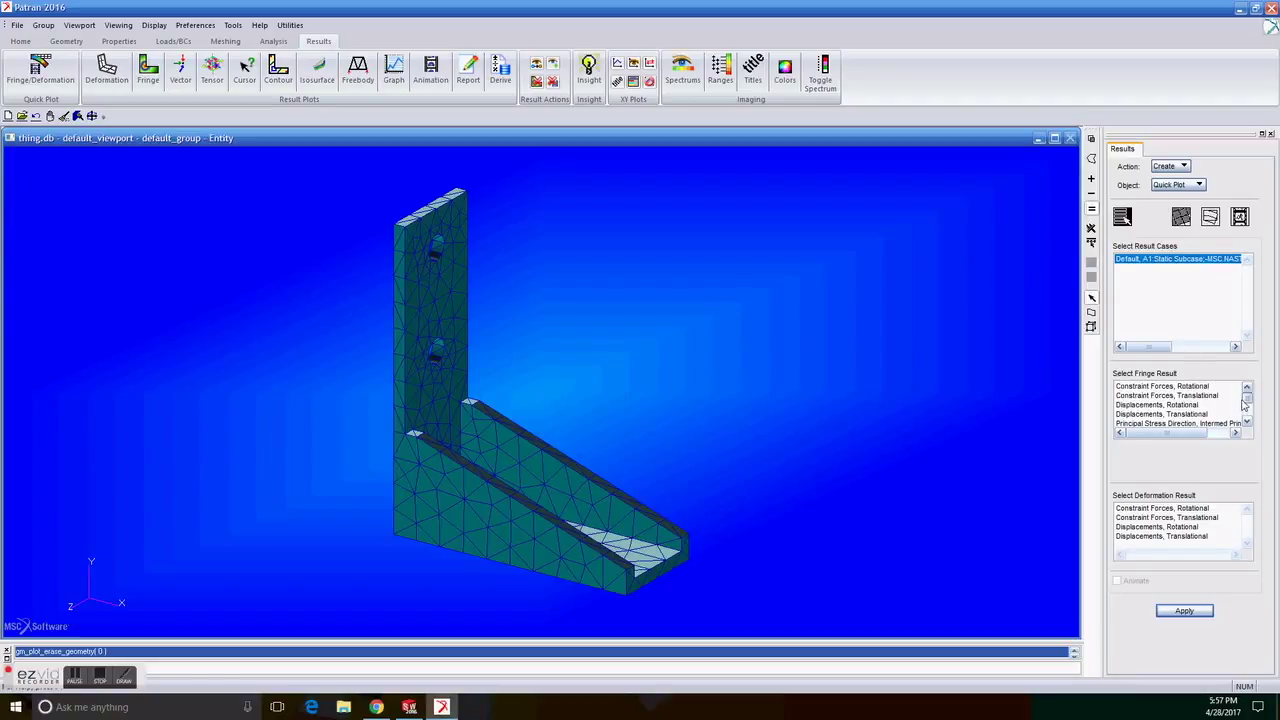
Step: Plot a Stress Tensor von Mises fringe on the Displacements, Translational deformed shape
left_click_drag(1247, 399, 1247, 416)
left_click(1150, 414)
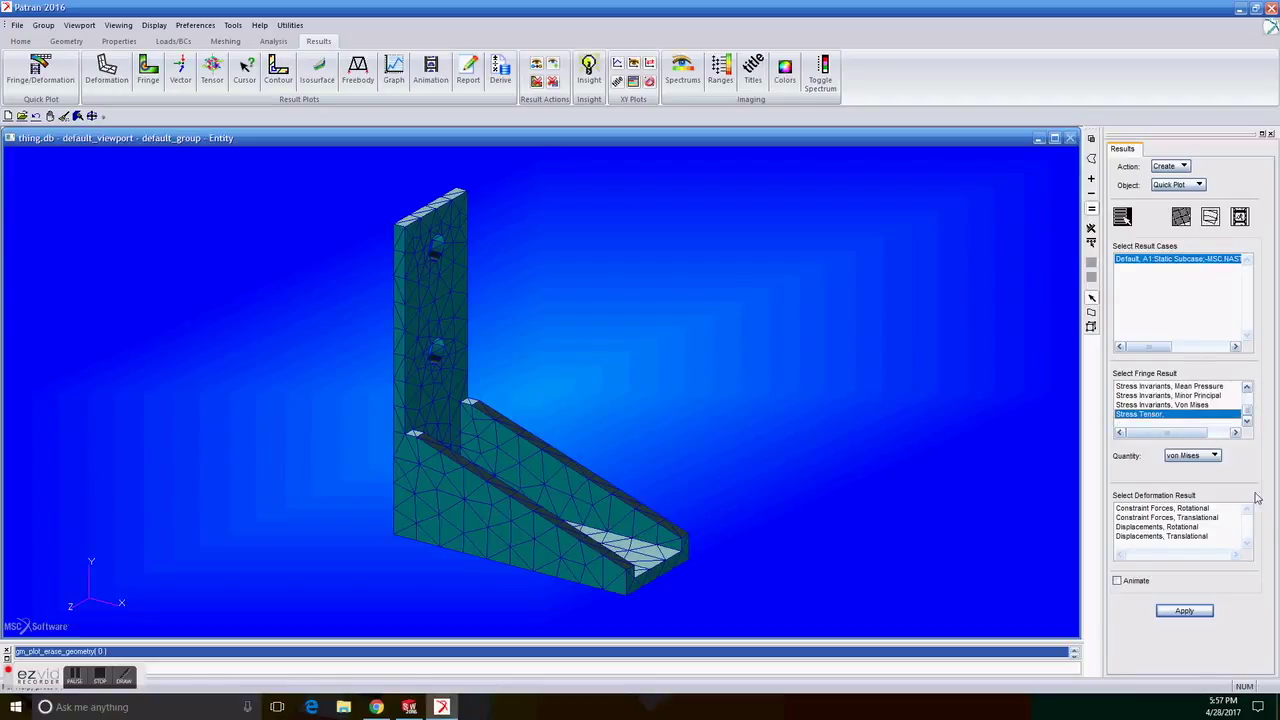
left_click(1186, 538)
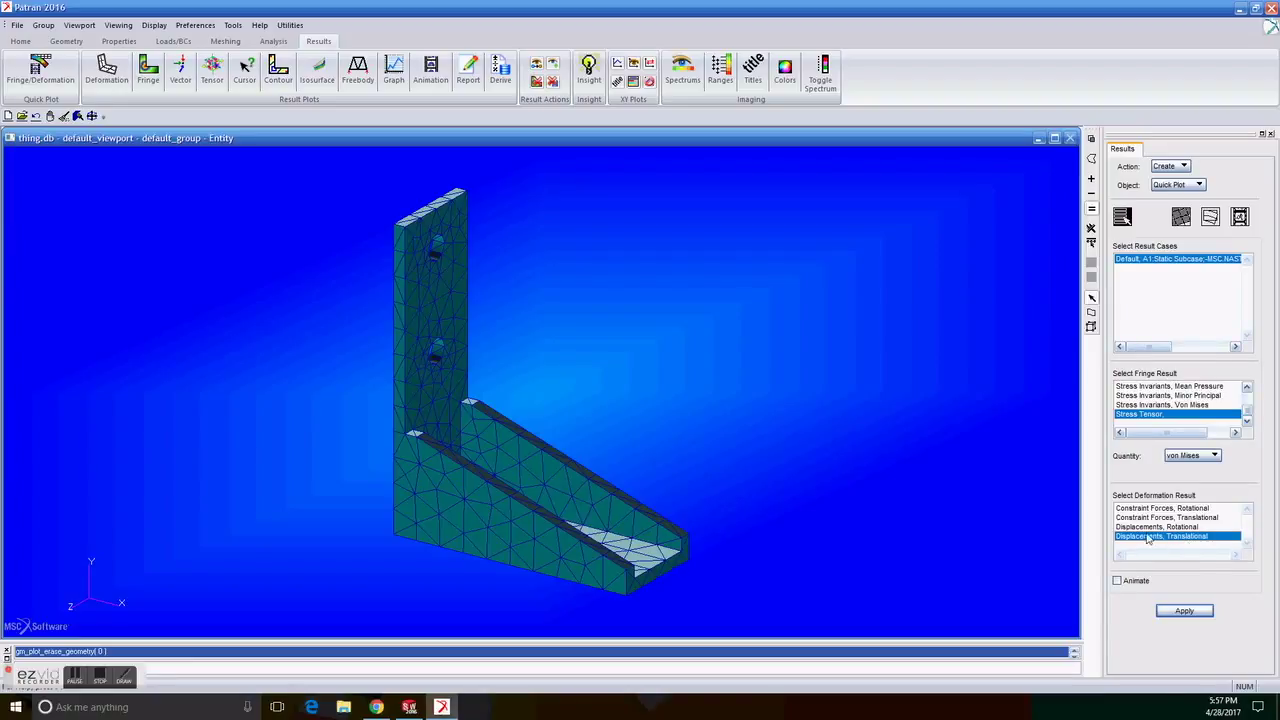
left_click(1190, 610)
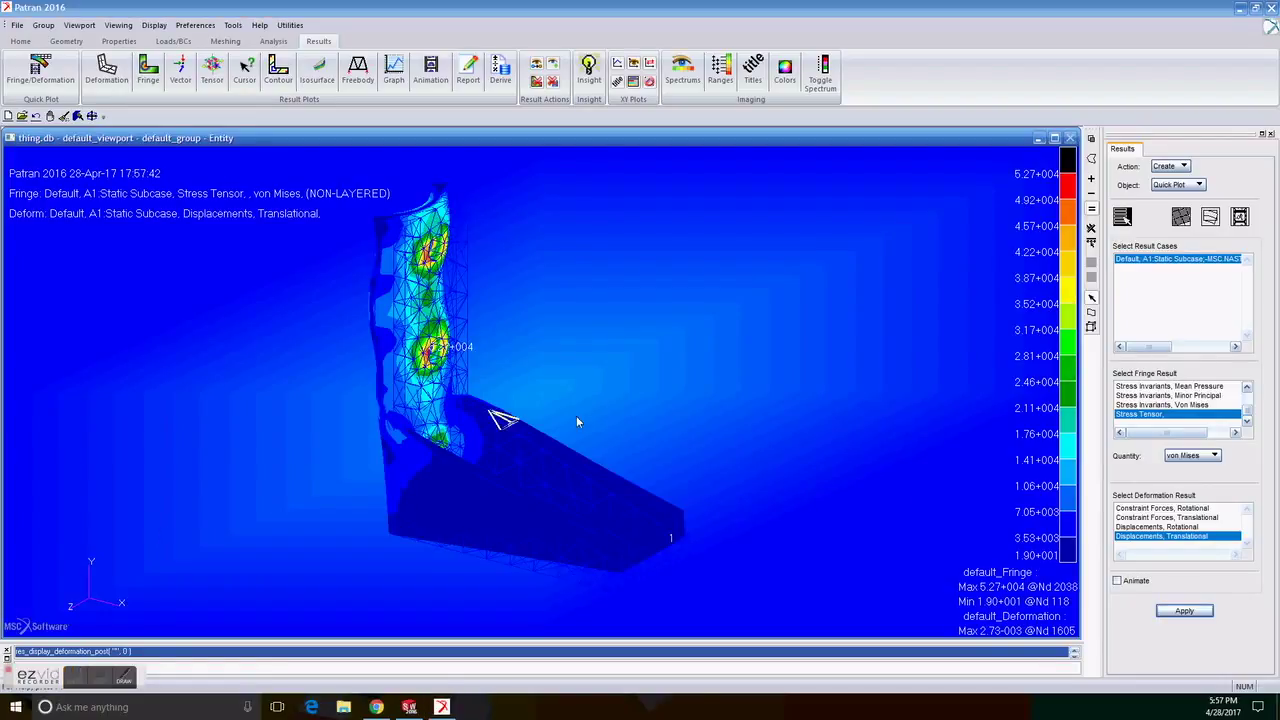
Step: Turn off Show Undeformed and Show Title in the deformation attributes and redraw
left_click(1209, 218)
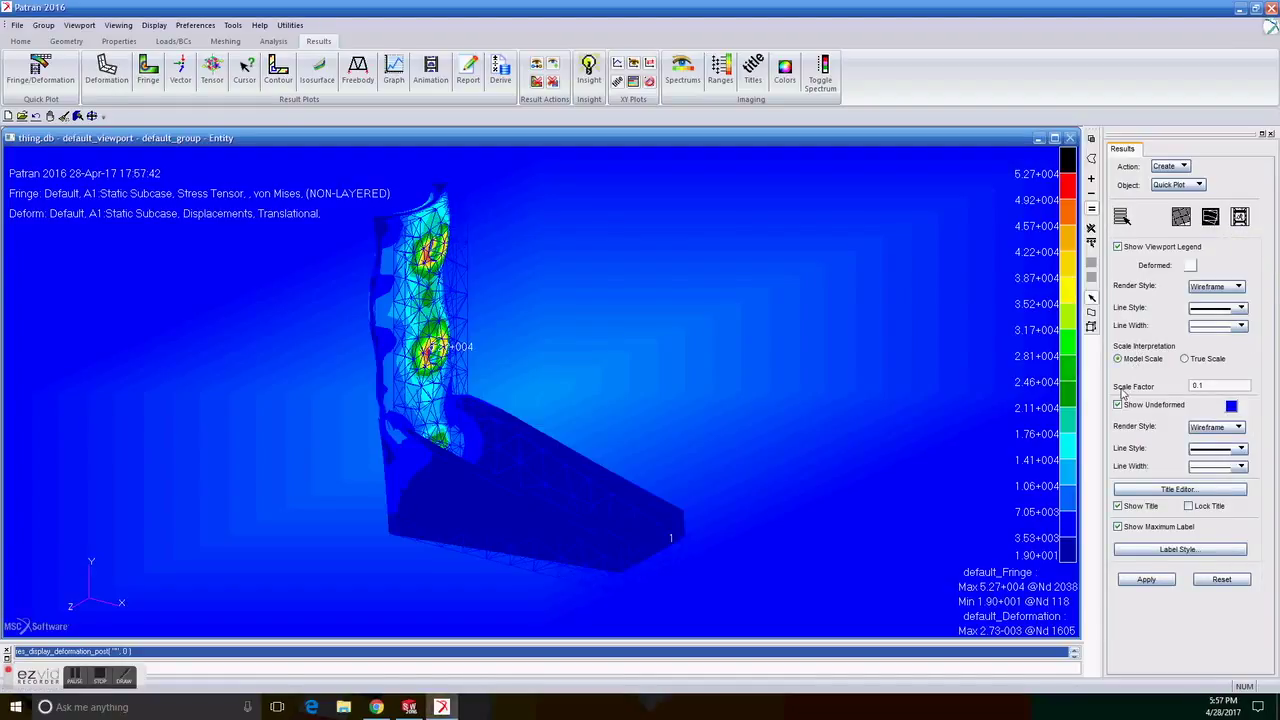
left_click(1118, 405)
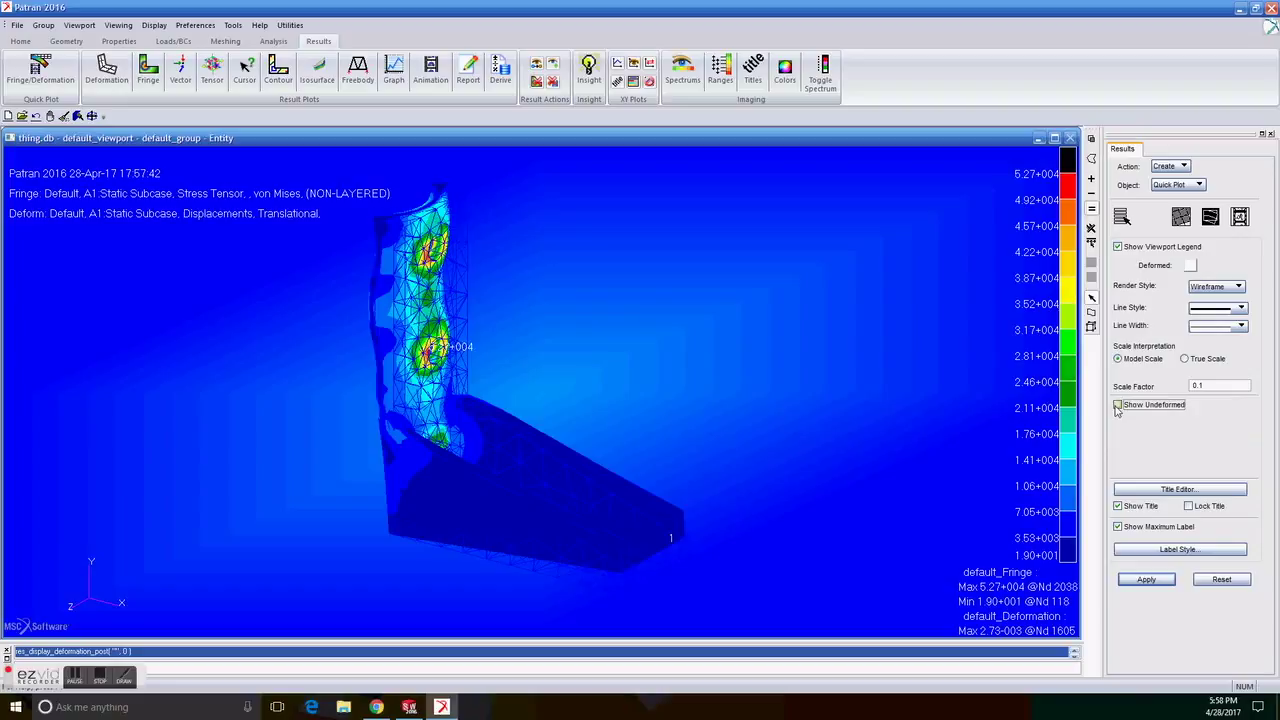
left_click(1118, 506)
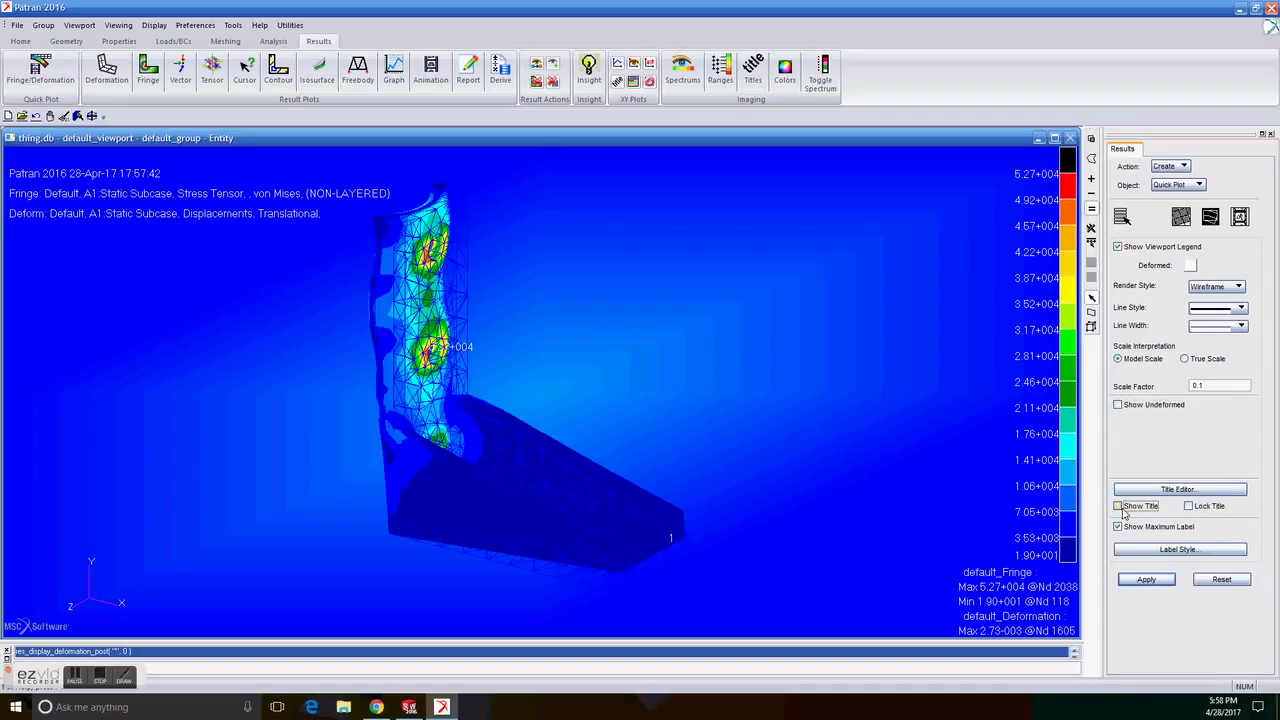
left_click(1161, 581)
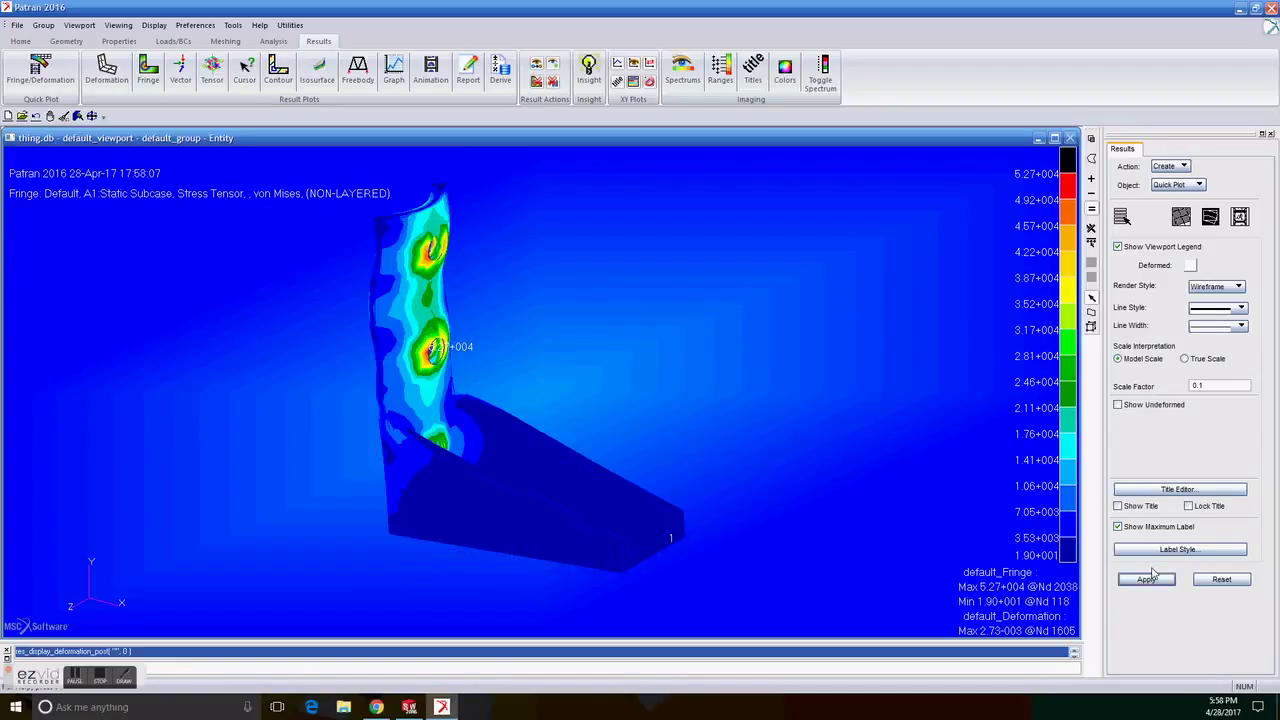
Step: Erase the geometry again with Plot/Erase so only the deformed mesh shows
left_click(154, 25)
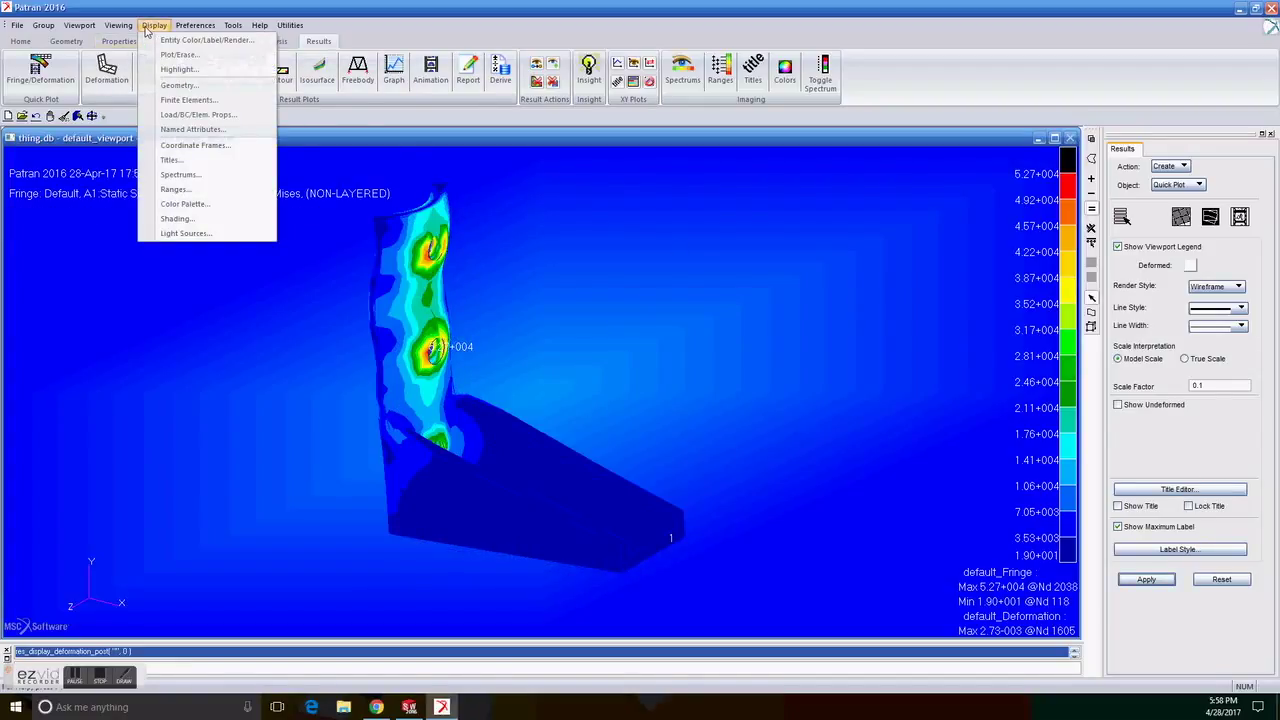
left_click(177, 55)
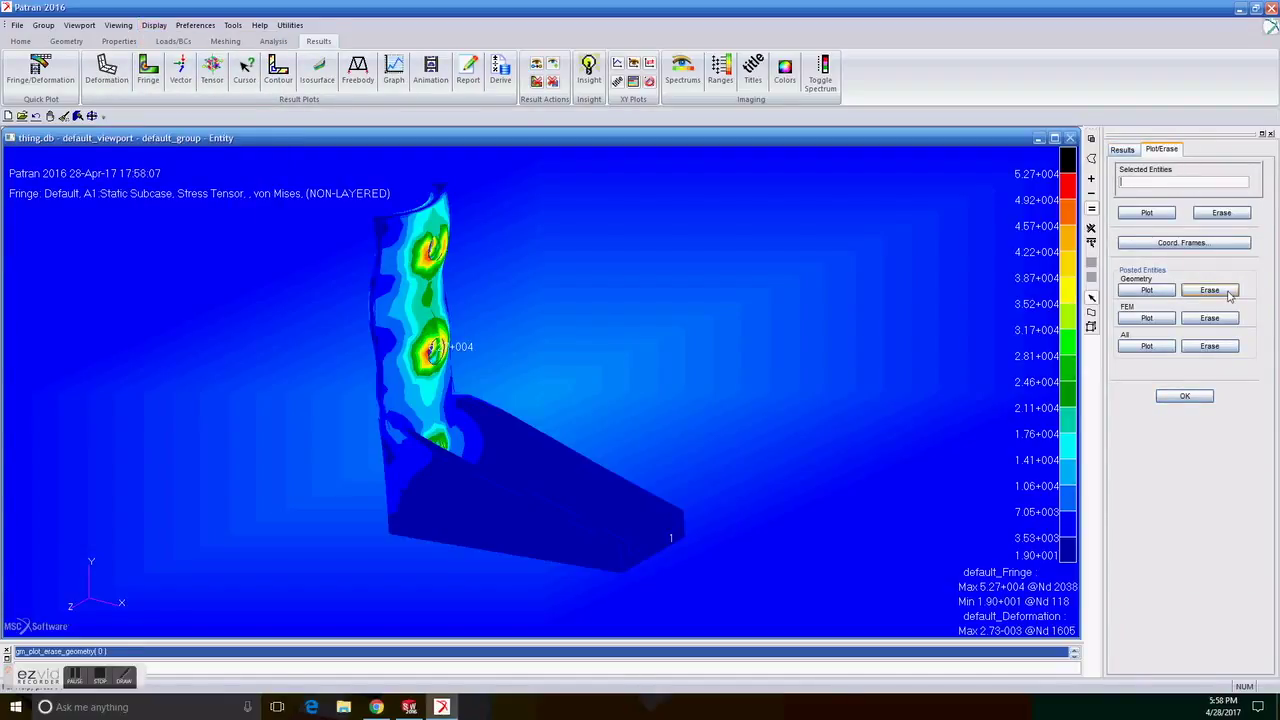
left_click(1186, 396)
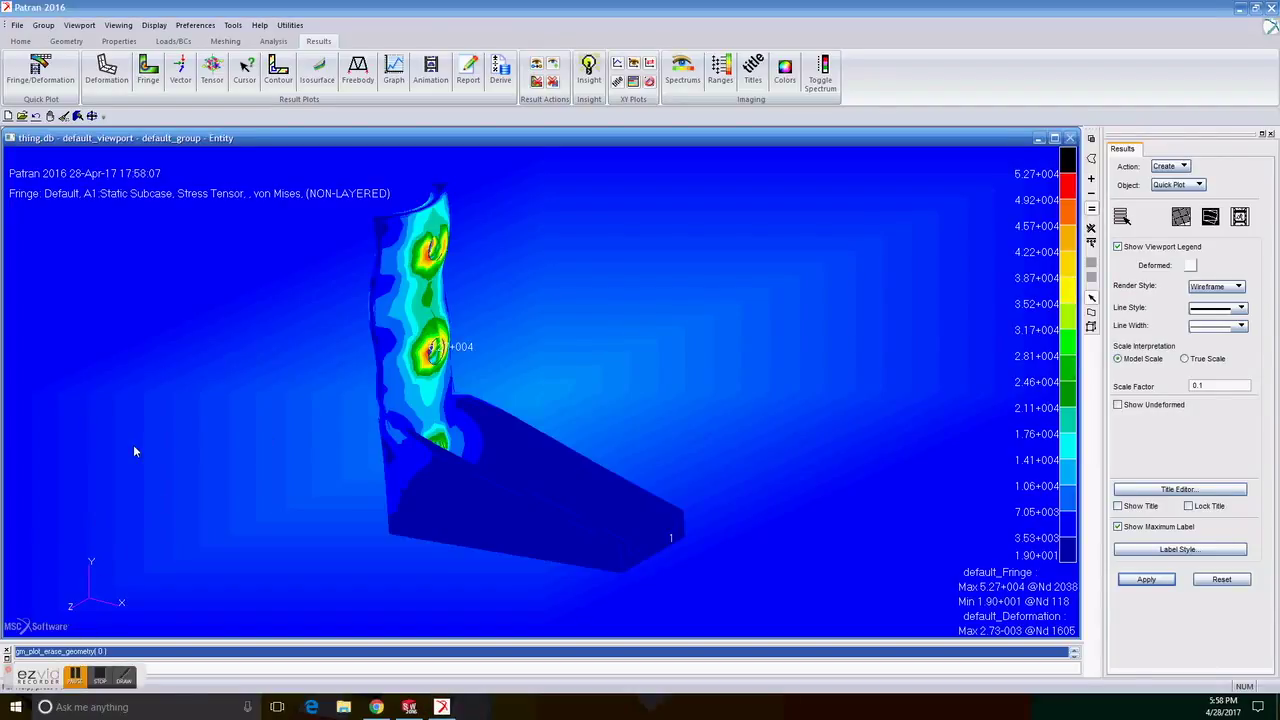
Step: Set fringe edge display to Element Edges and turn off the fringe title
left_click(1181, 216)
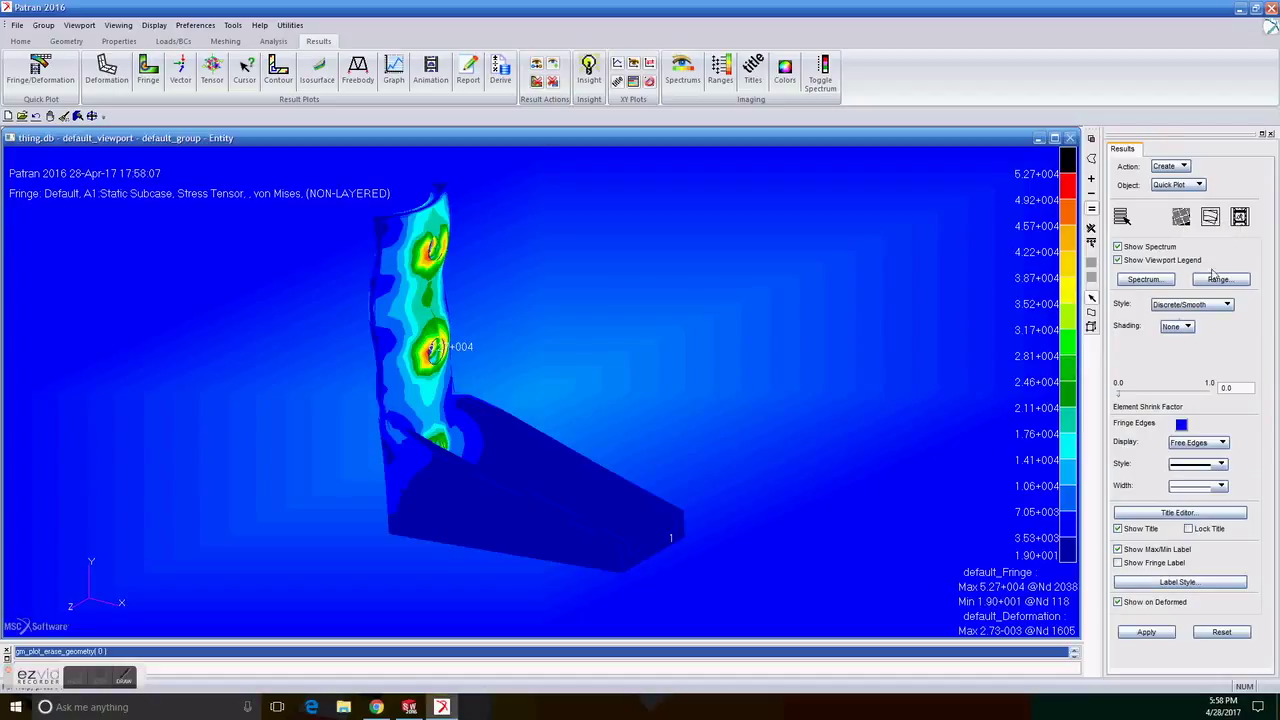
left_click(1222, 443)
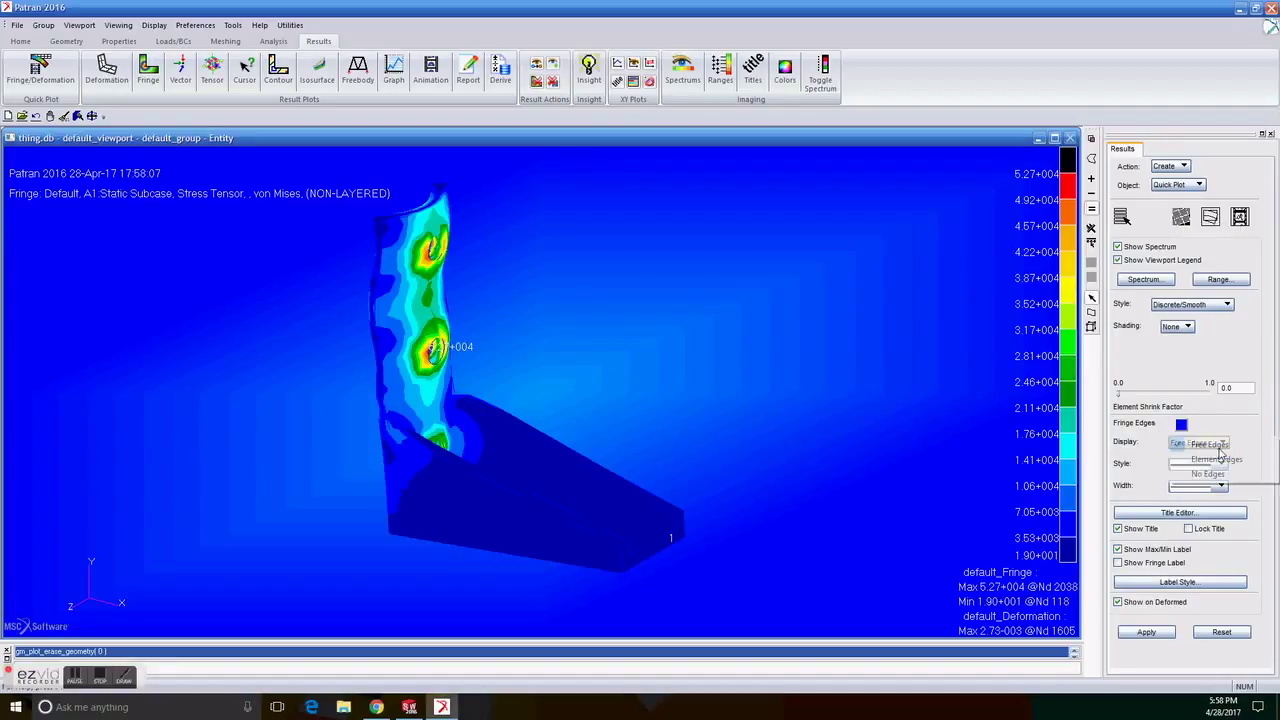
left_click(1220, 460)
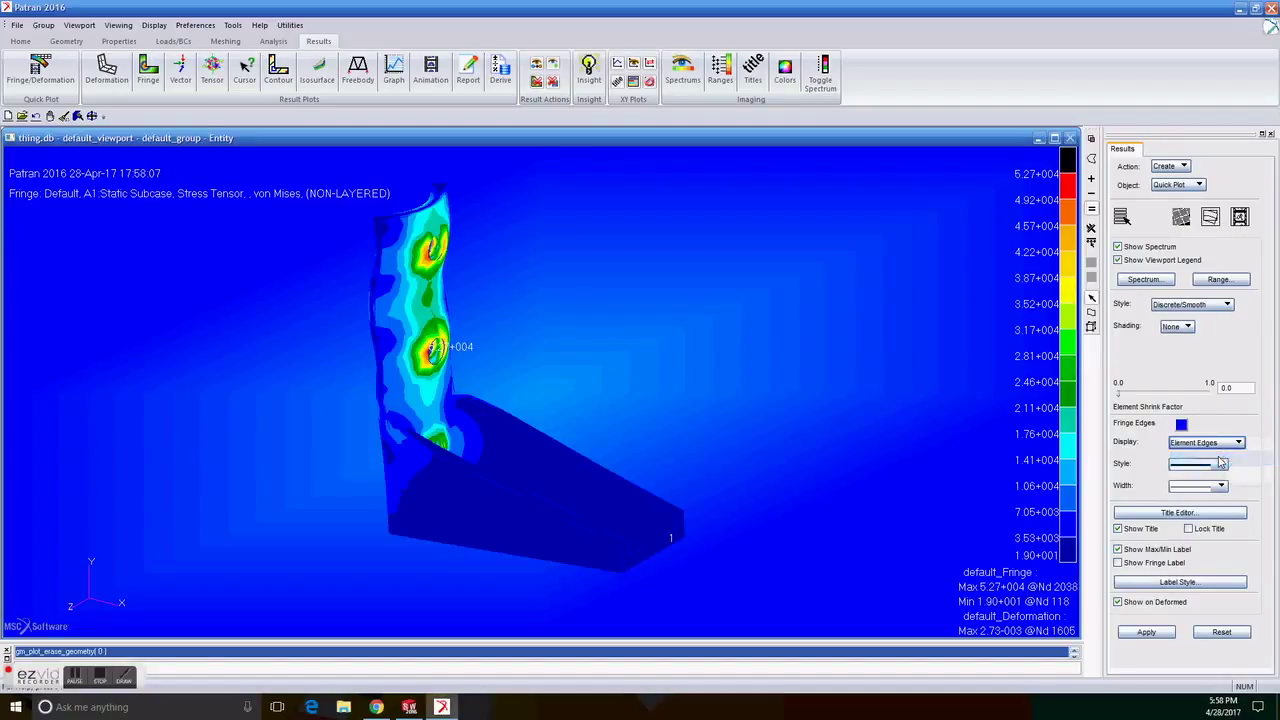
left_click(1118, 529)
left_click(1145, 632)
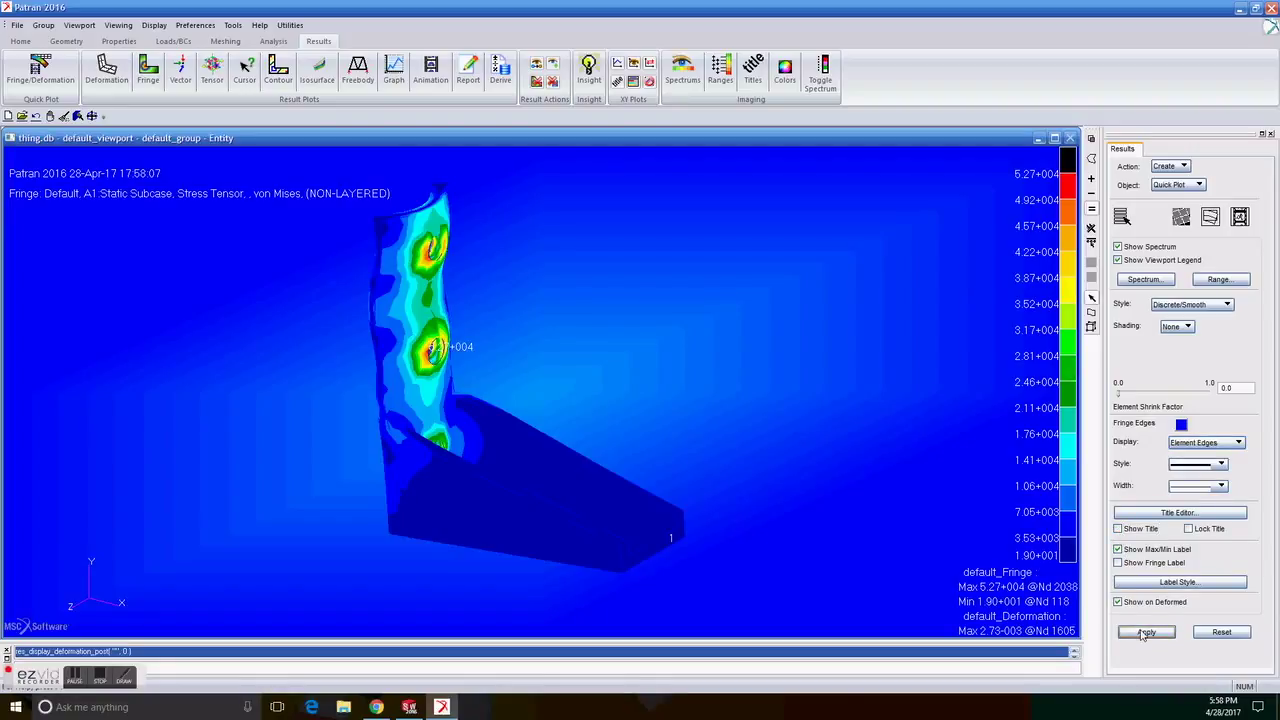